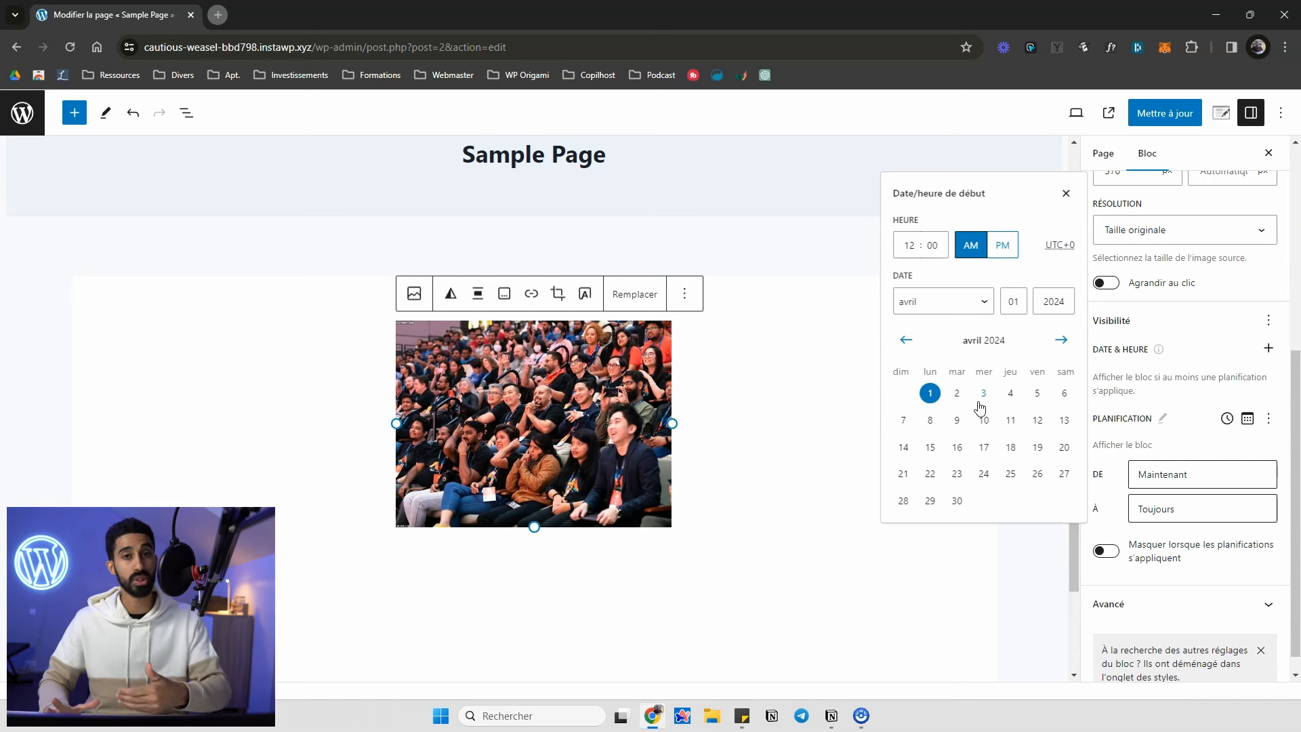
- Enable the time-of-day and day-of-week controls for the image block's visibility schedule
left_click(1185, 453)
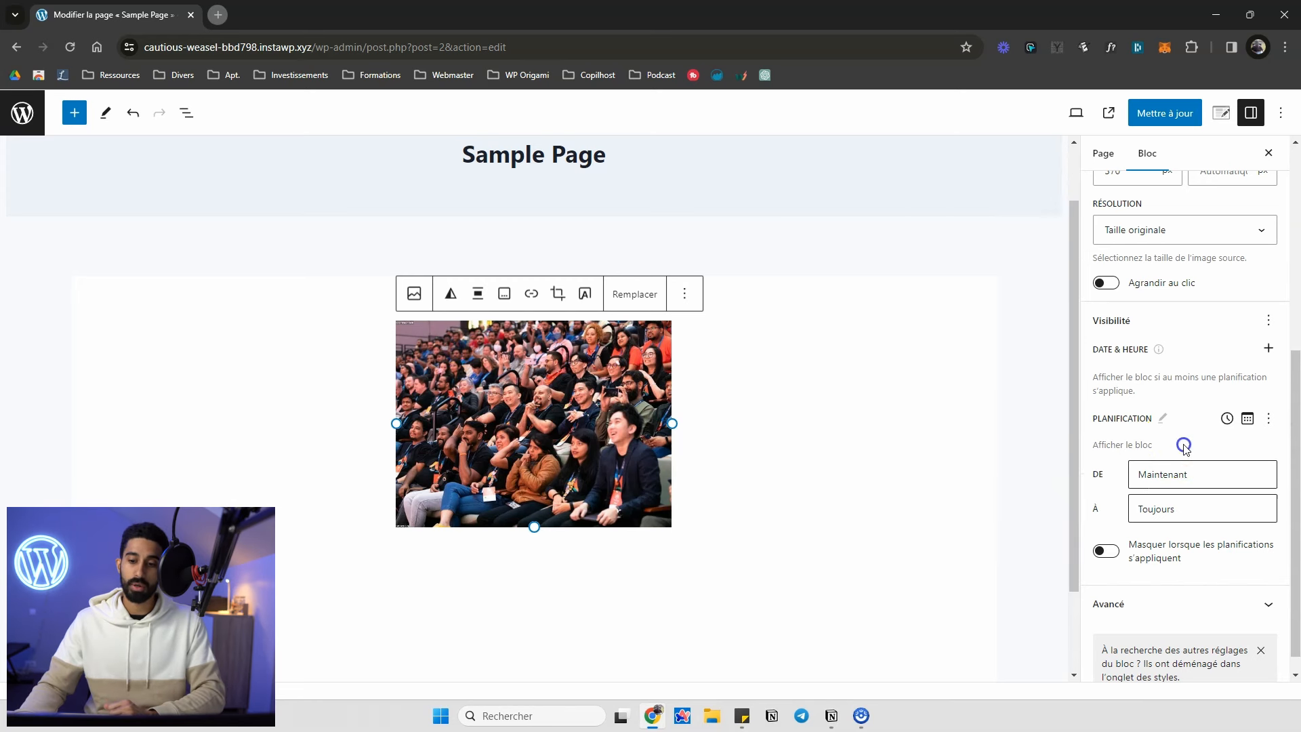
left_click(1228, 418)
scroll(1166, 488, "down", 1)
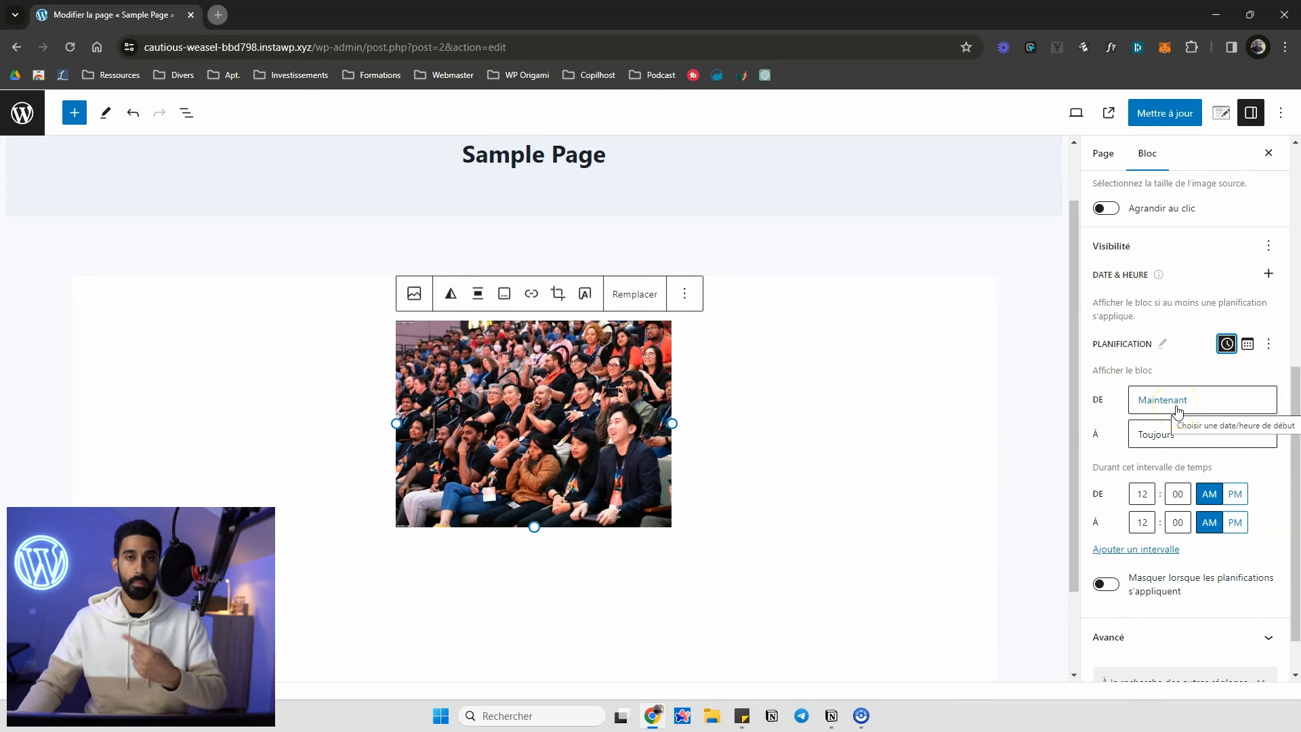
left_click(1238, 345)
left_click(1247, 343)
scroll(1225, 448, "down", 1)
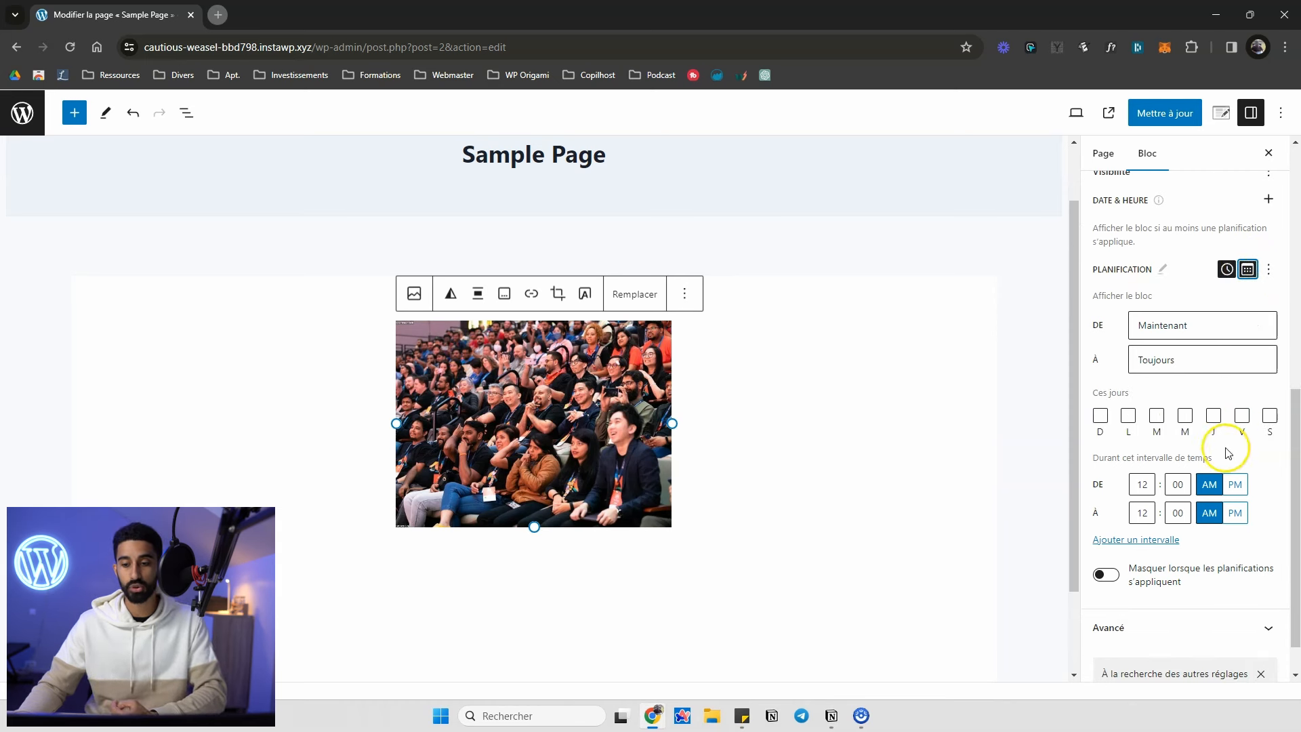
- Restrict the image block's schedule to Tuesday only
left_click(1128, 416)
left_click(1156, 416)
left_click(1128, 415)
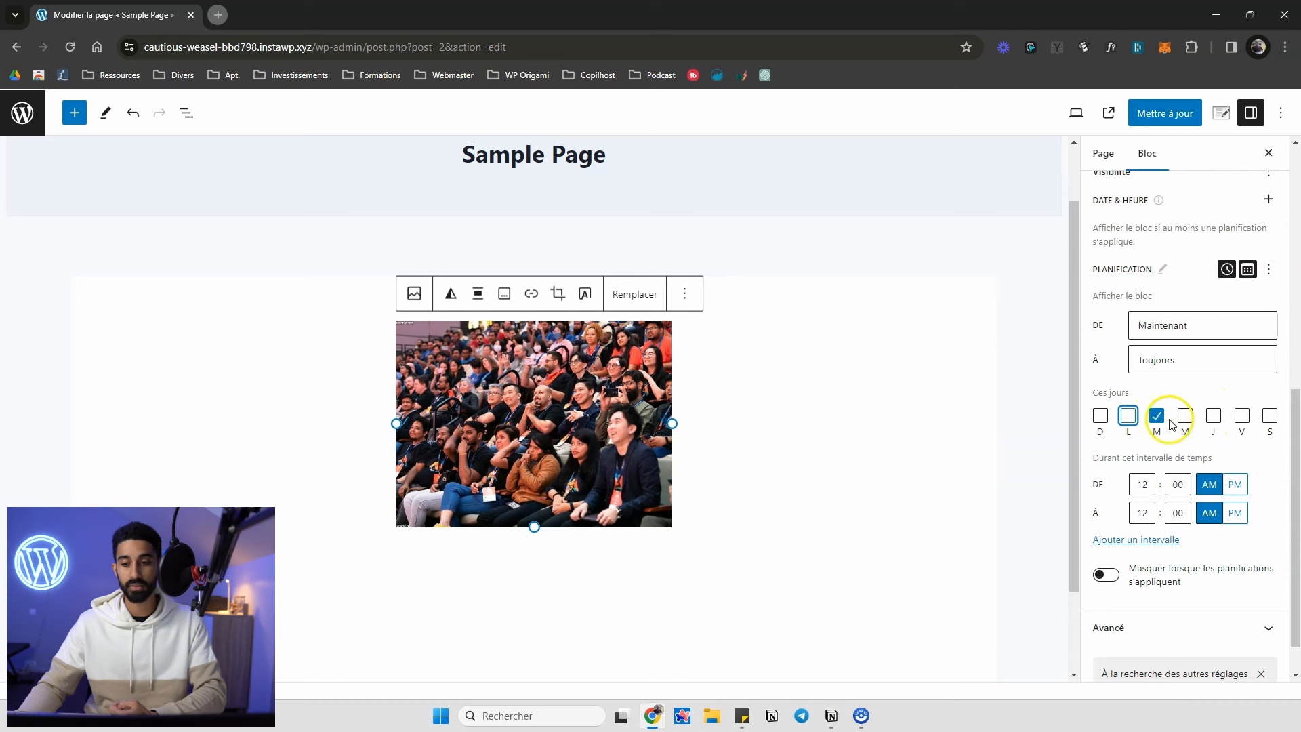
- Set the schedule's start date to April 3, 2024 and its end date to April 10, 2024
left_click(1174, 319)
left_click(984, 531)
left_click(1160, 362)
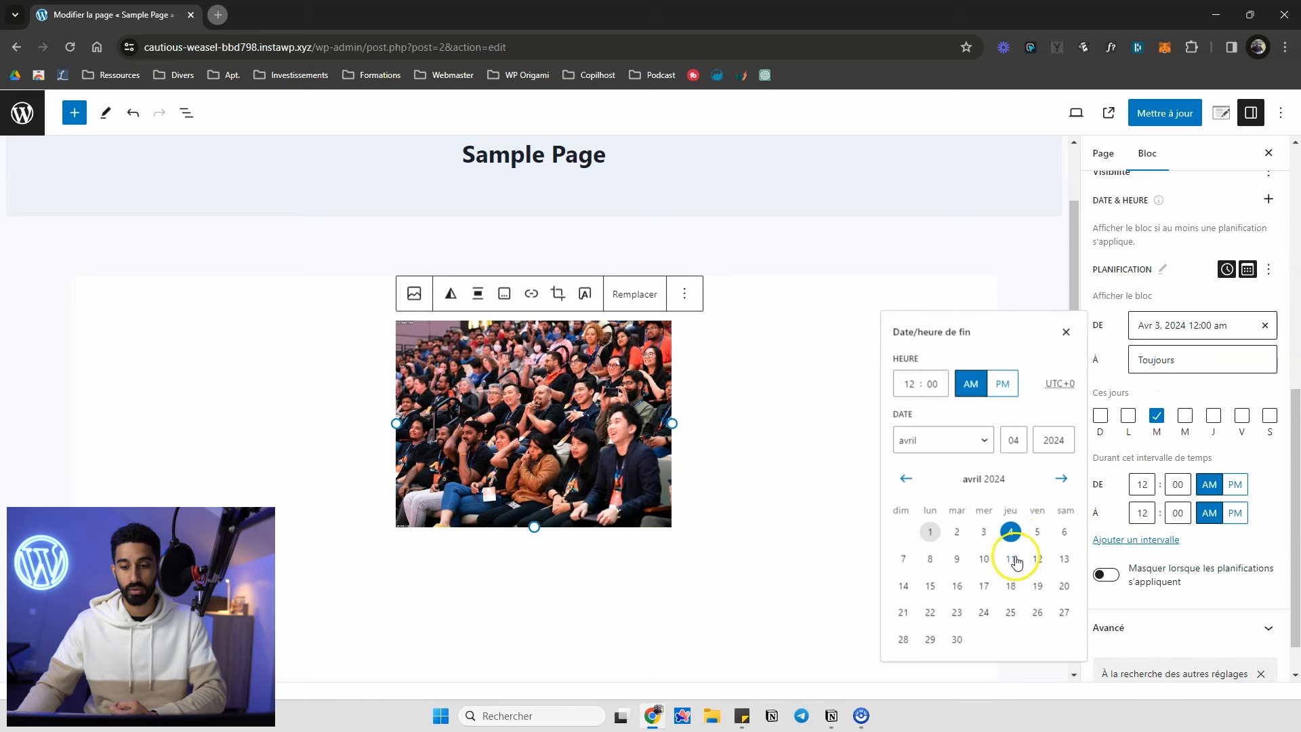
left_click(987, 558)
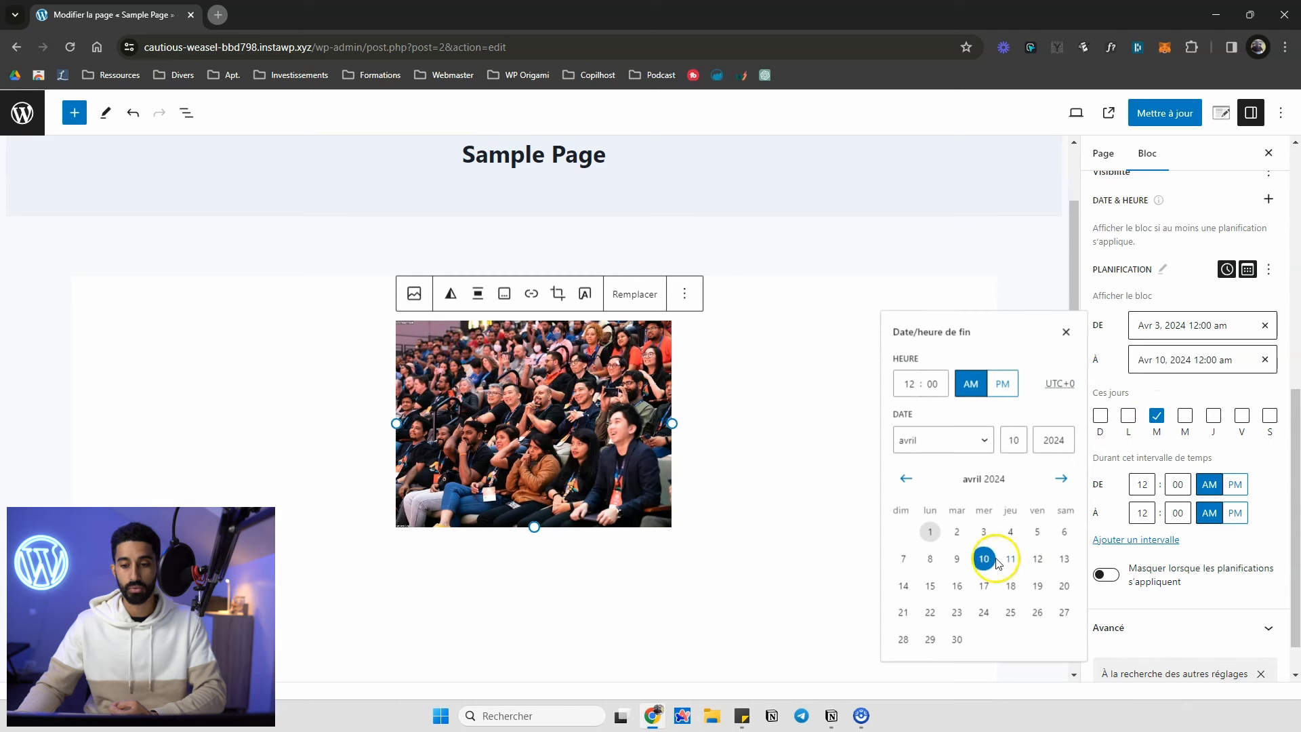
left_click(1181, 382)
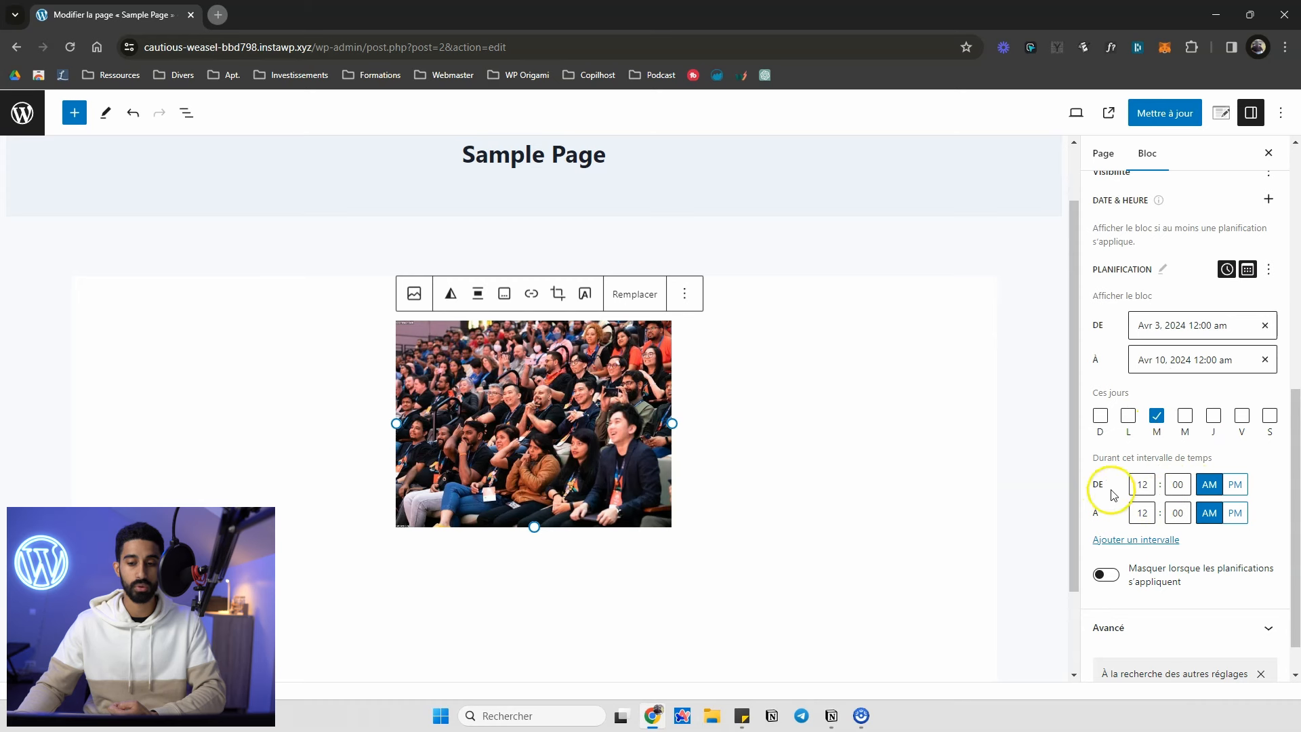
- Set the daily interval's start hour to 08 AM and check the updated Sample Page on the site
type("08")
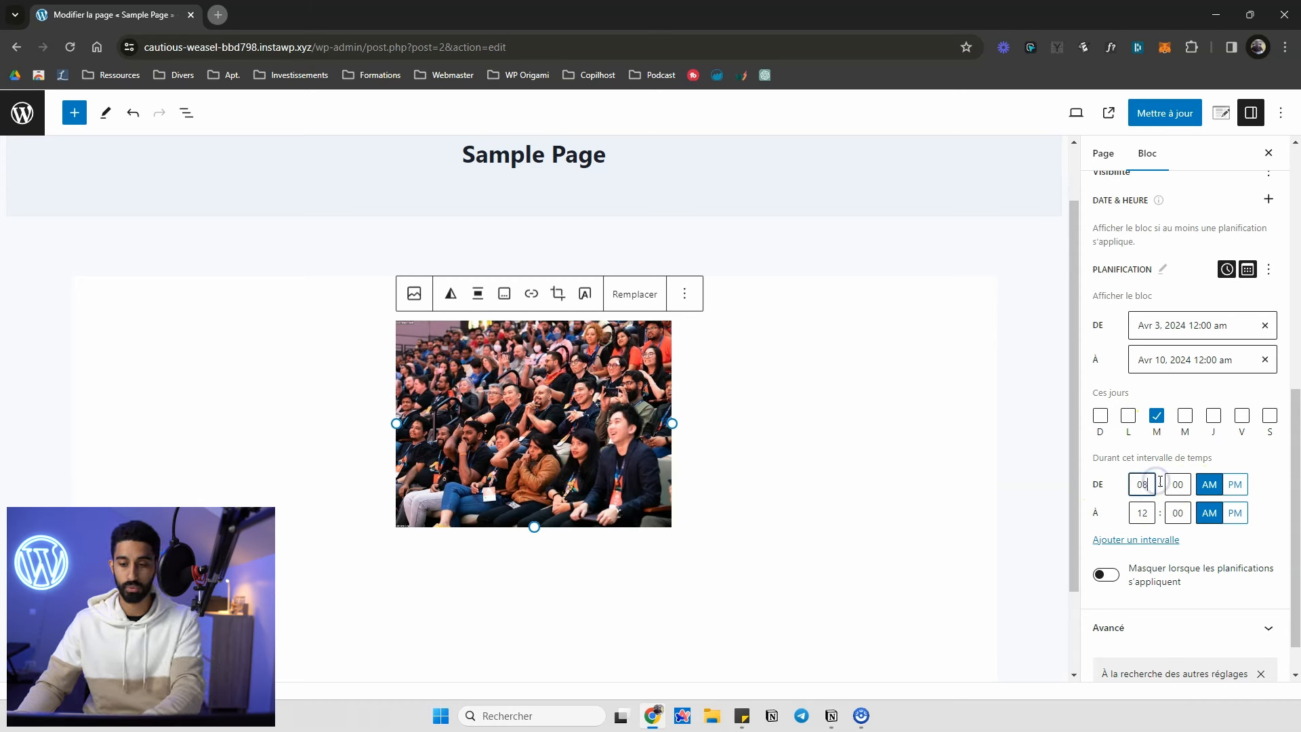
left_click(1142, 513)
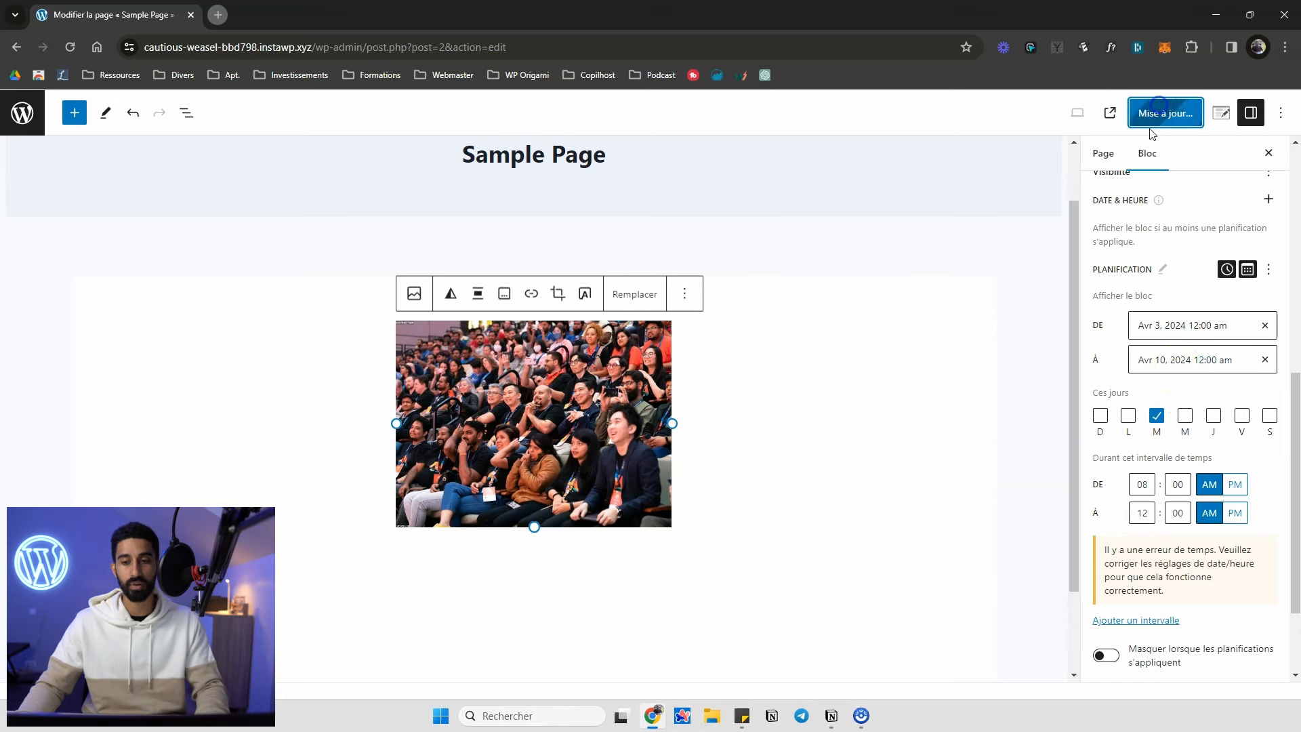
left_click(1109, 113)
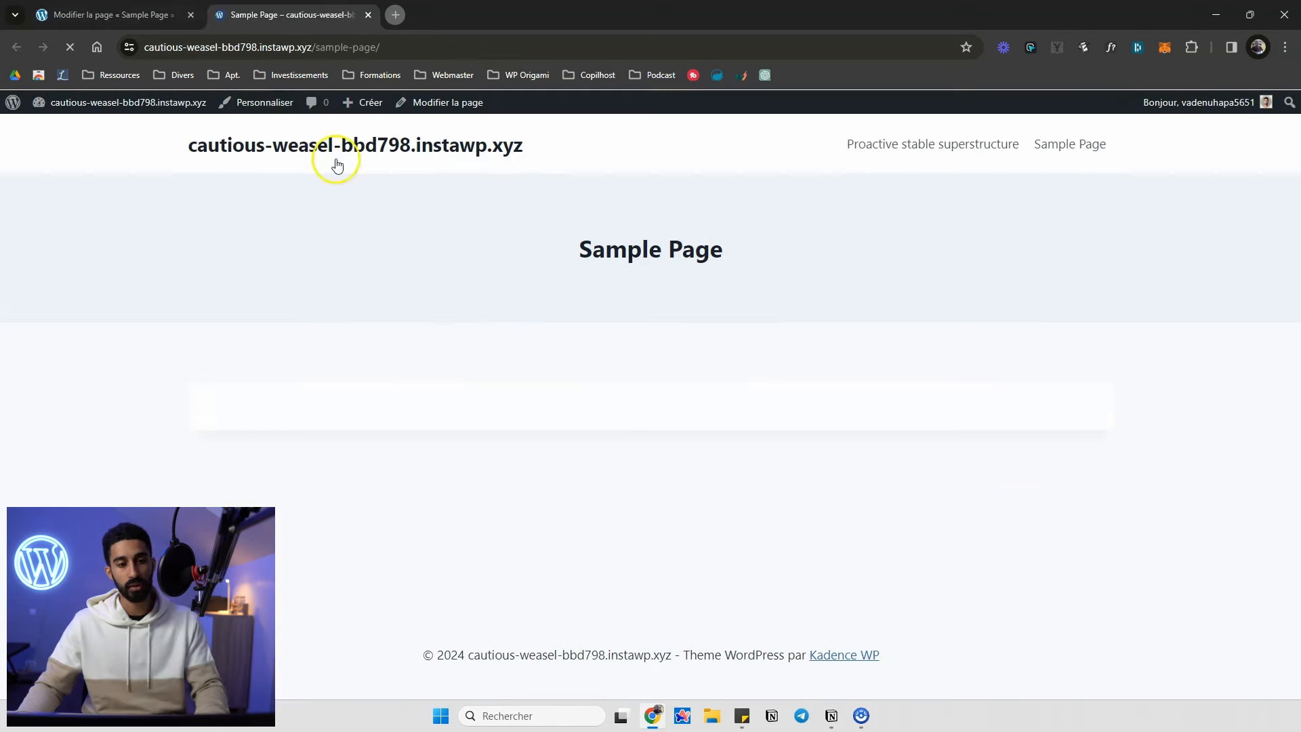
left_click(195, 12)
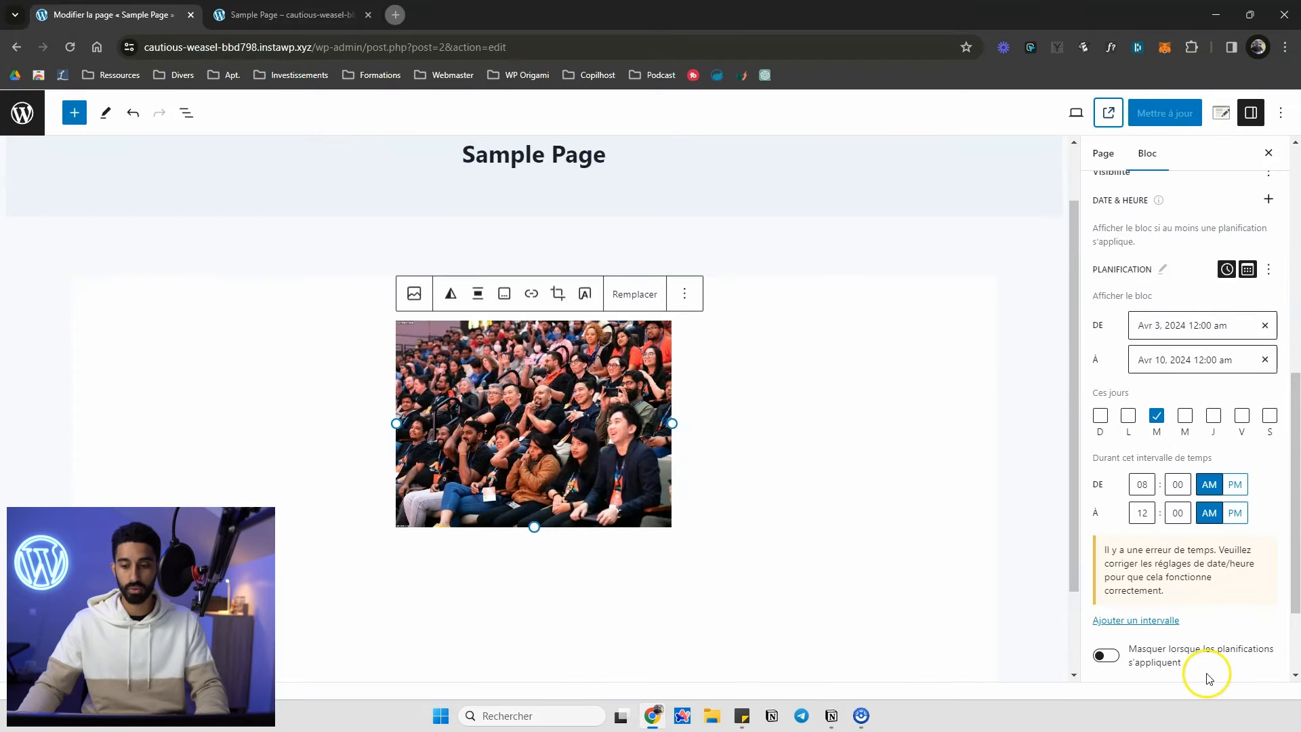
- Try to set the daily interval's end hour to 15
left_click(1148, 518)
left_click_drag(1143, 518, 1139, 518)
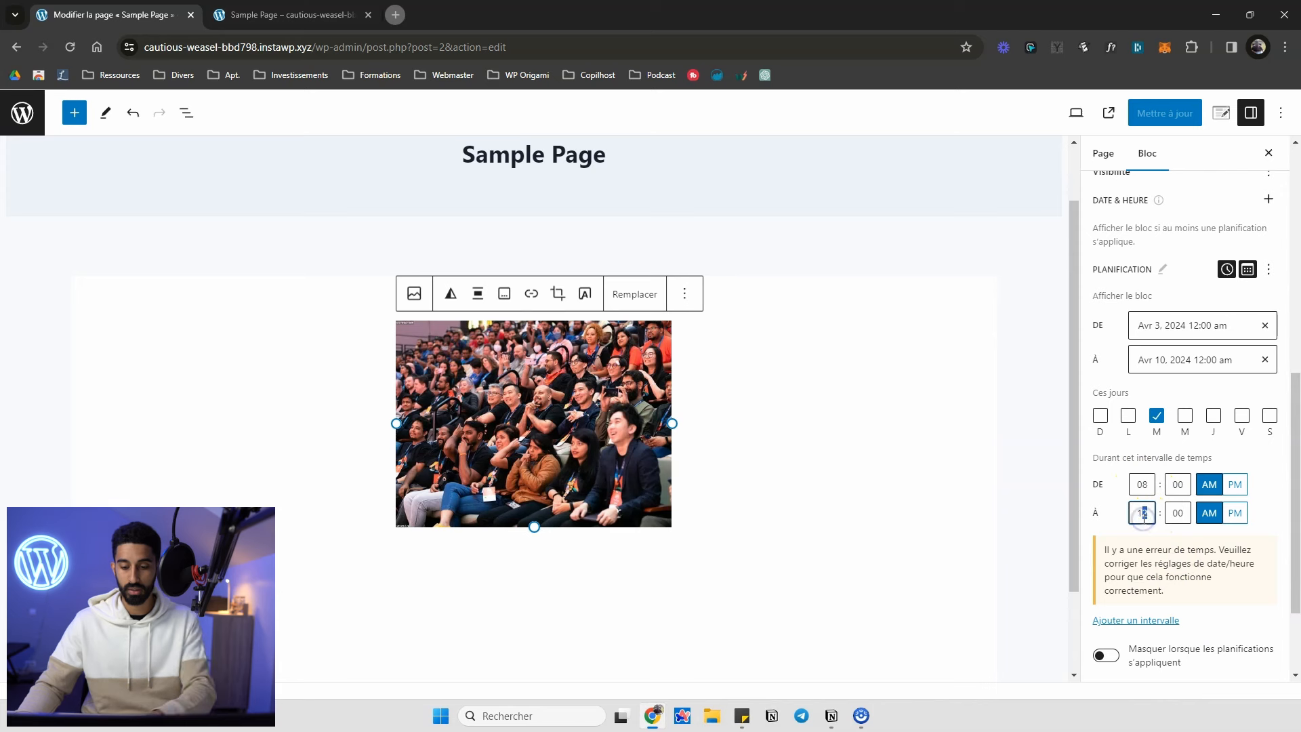
type("15")
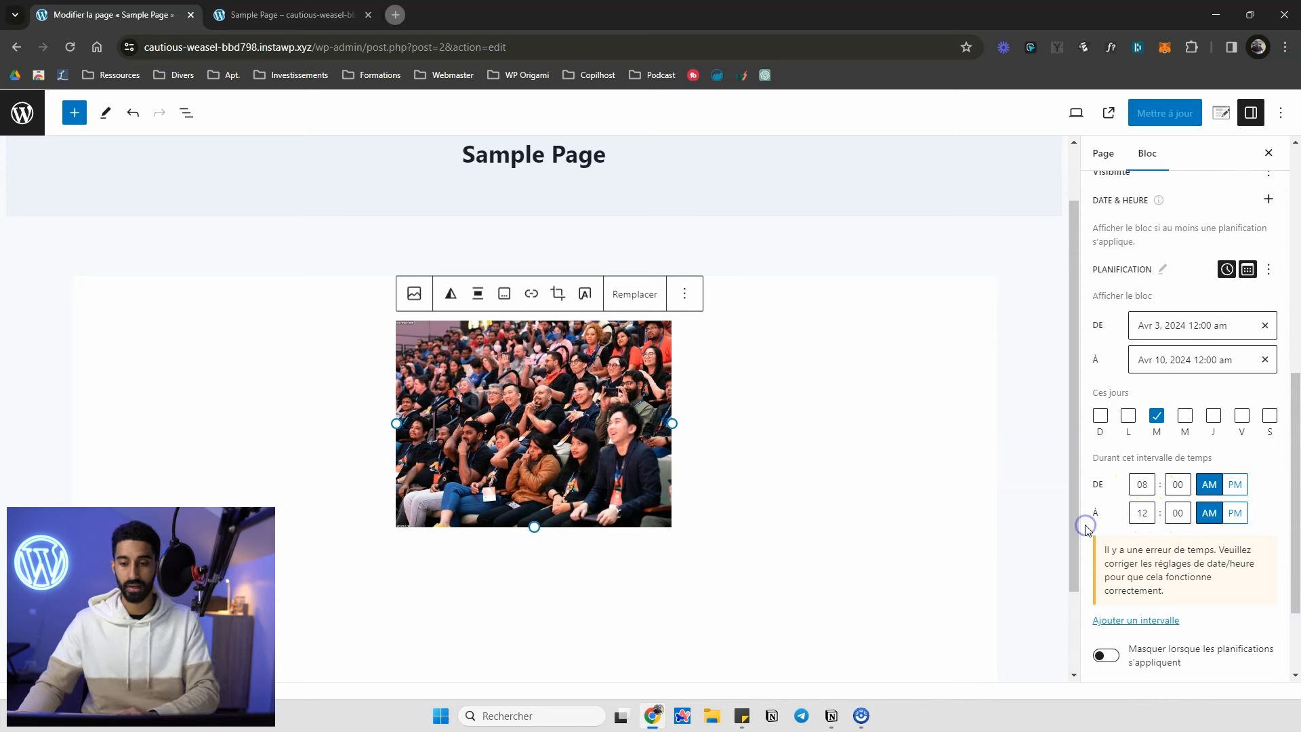
- Clear the schedule's start date so it begins at Maintenant, and add Monday to the selected days
left_click(1177, 327)
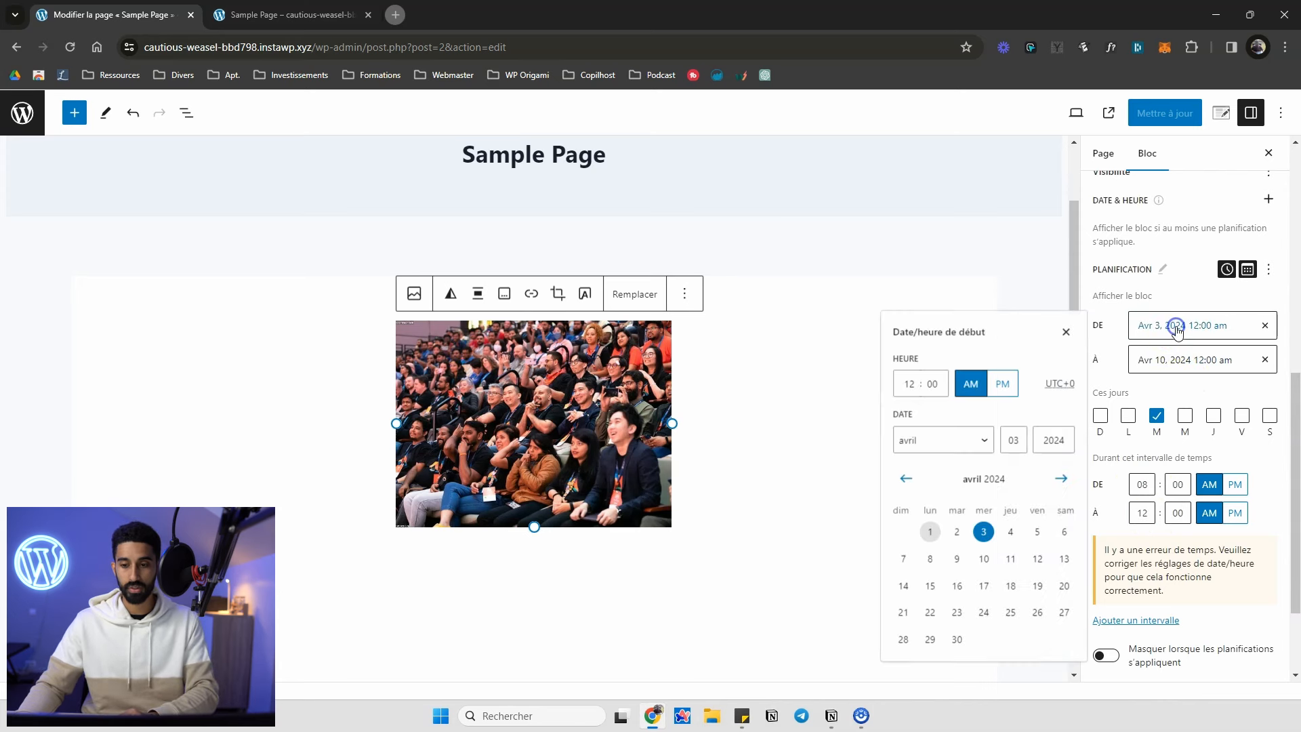
left_click(1265, 325)
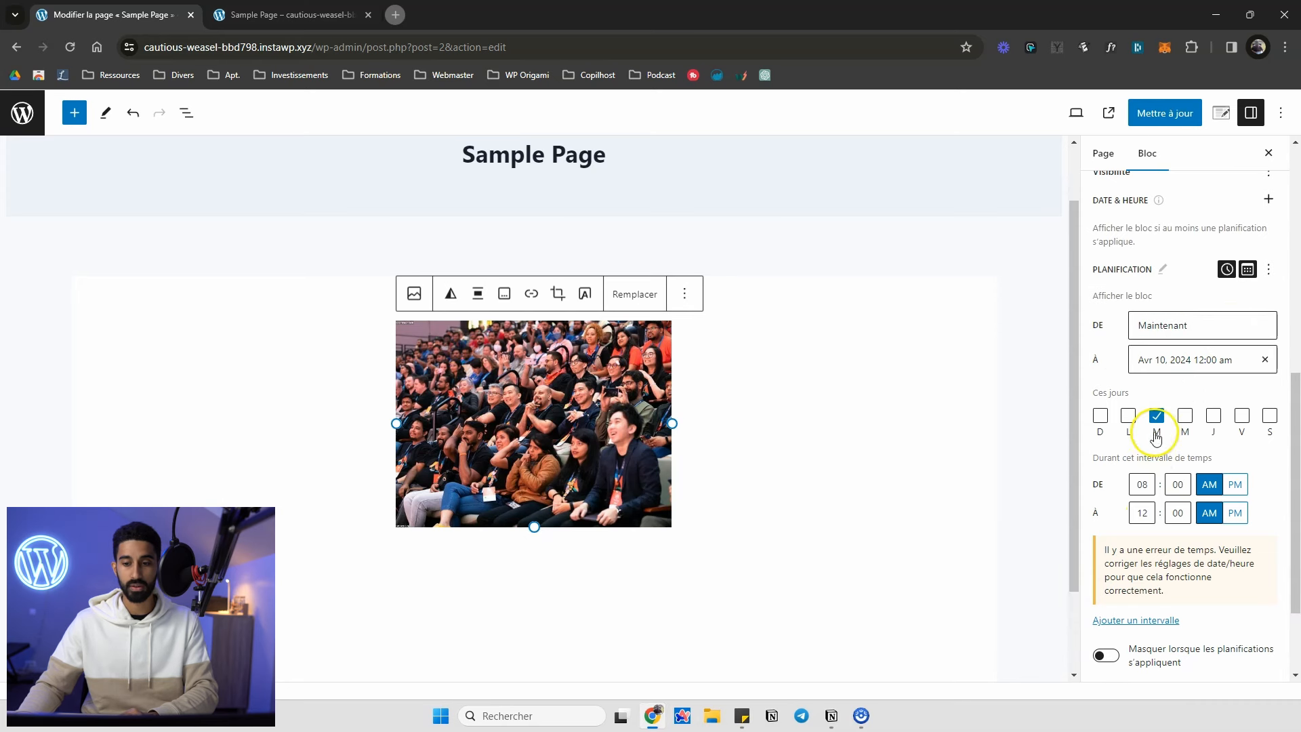
left_click(1129, 416)
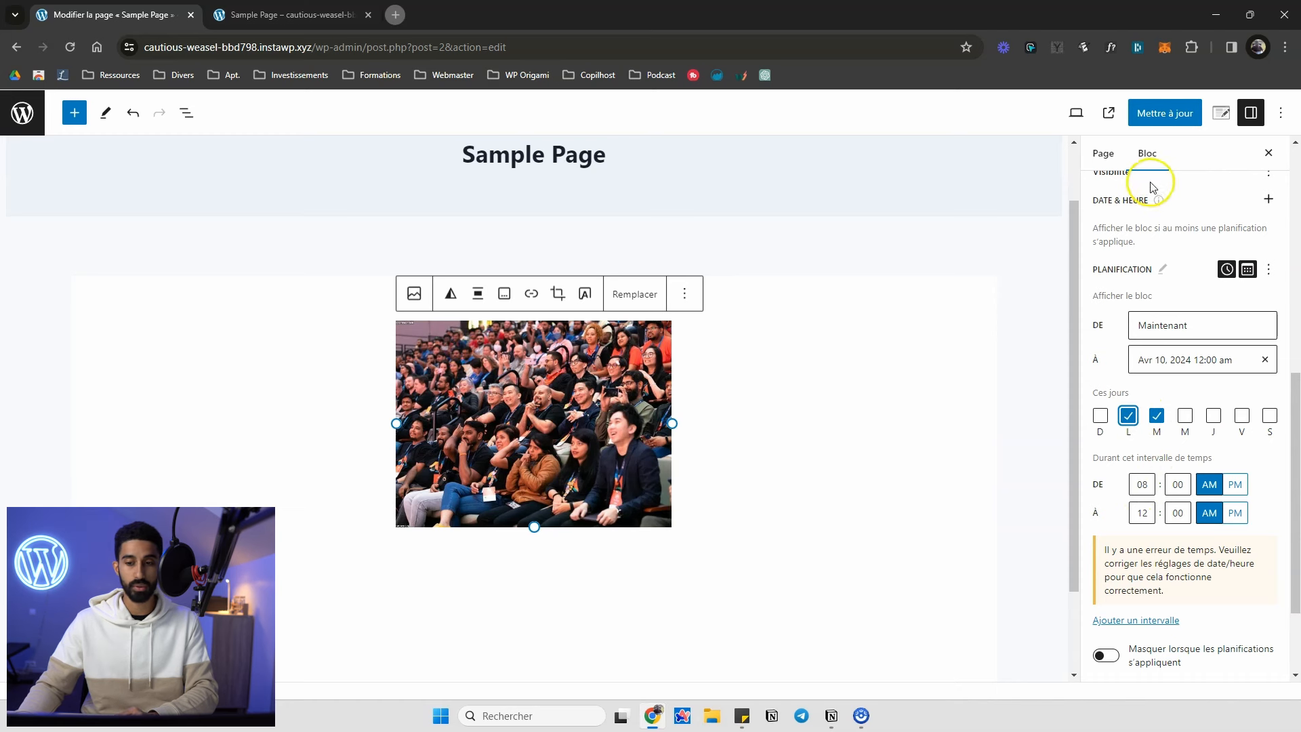
- Set the daily interval's end time to 03:00 PM
left_click(1143, 513)
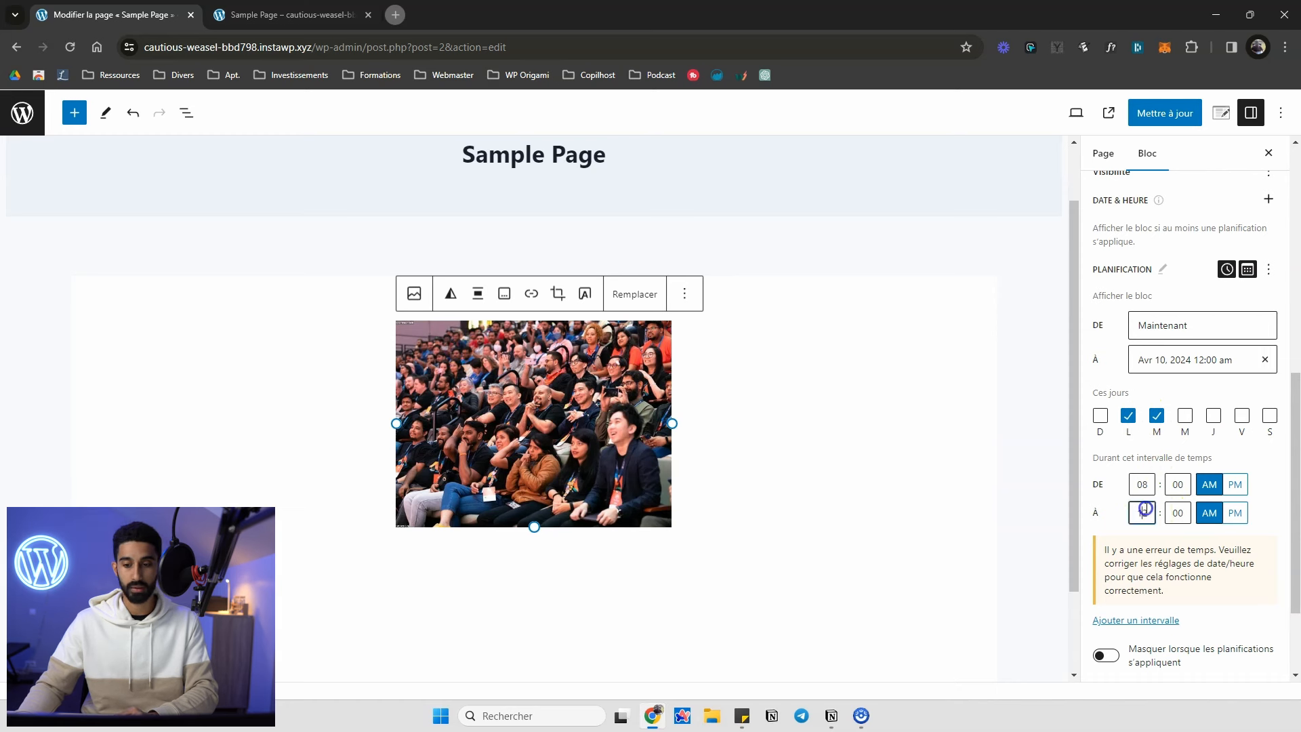
left_click(1235, 513)
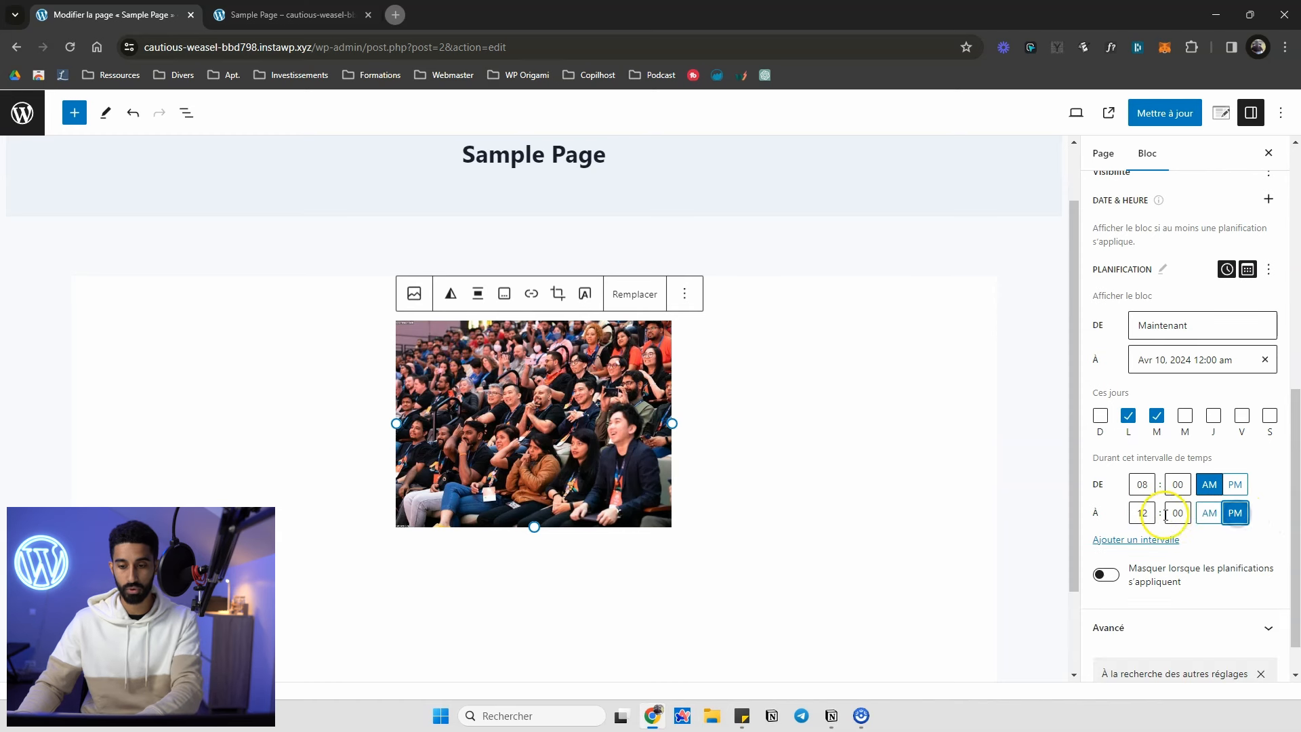
left_click_drag(1149, 513, 1104, 510)
type("3")
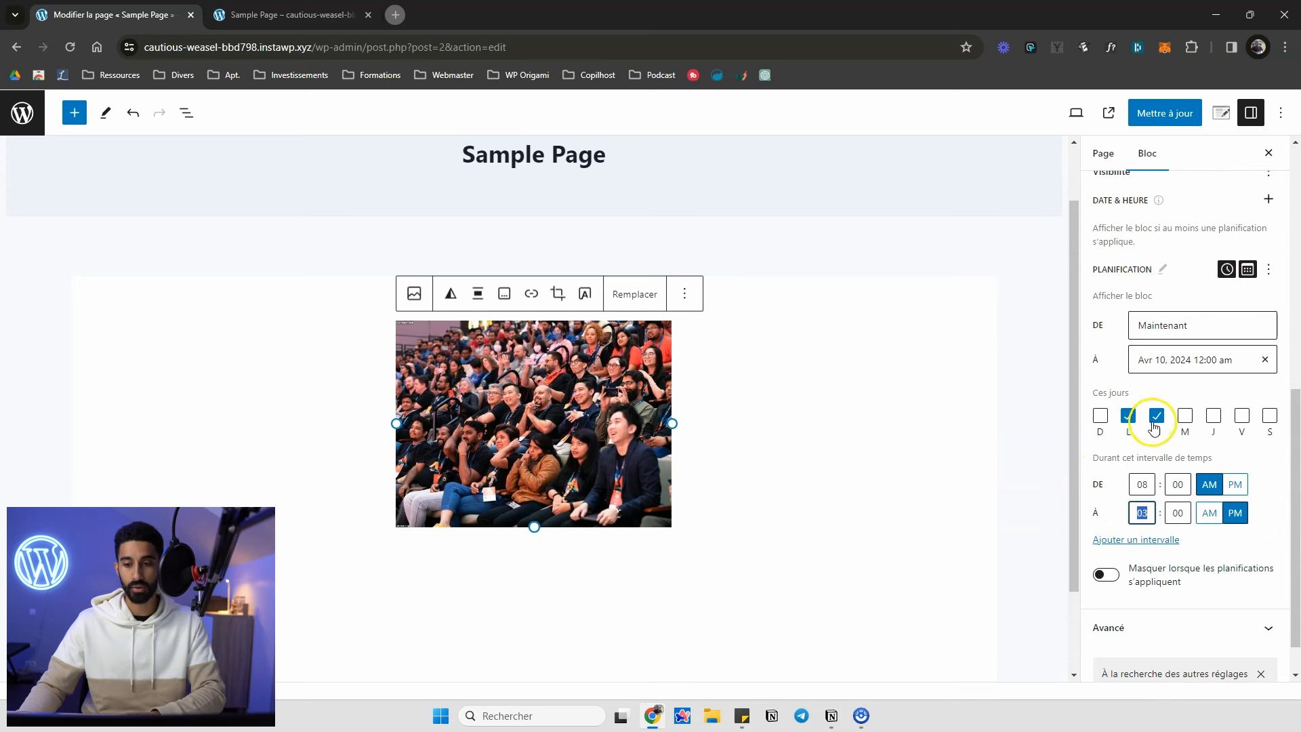
- Update the page and check the image on the reloaded Sample Page of the site
left_click(1165, 113)
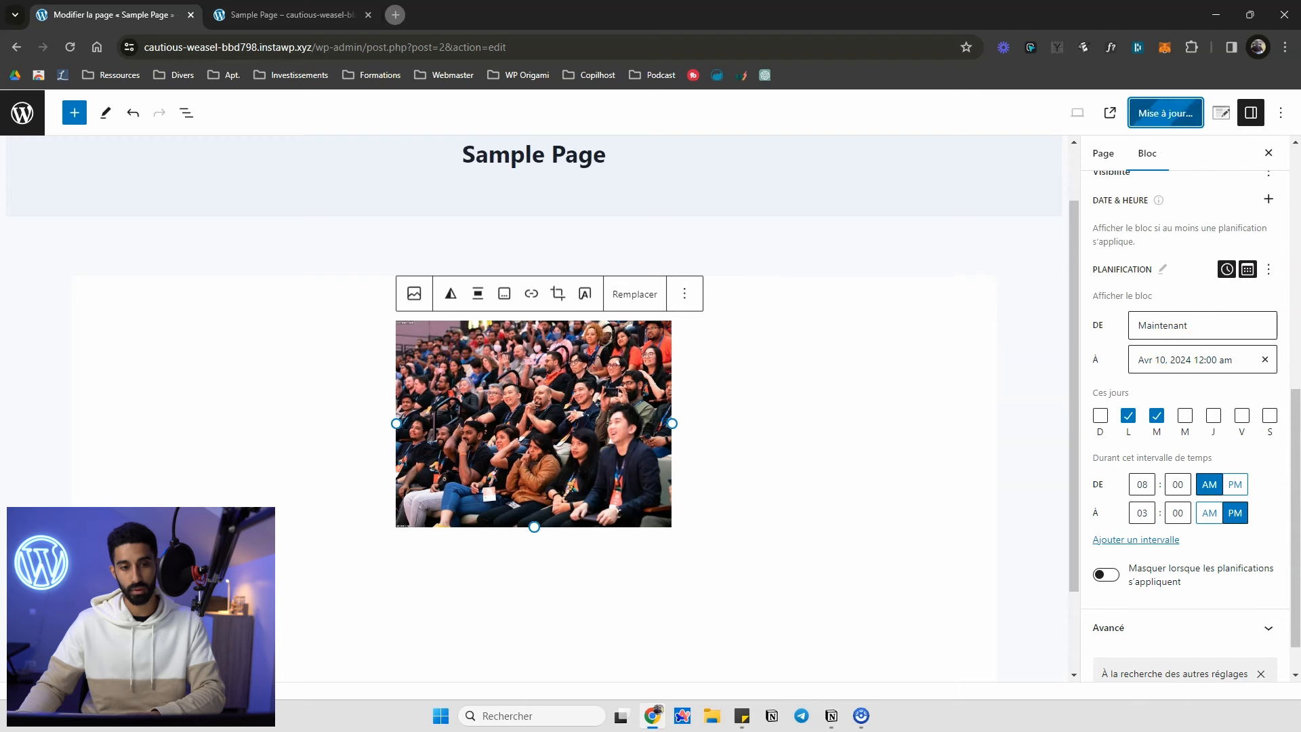
left_click(351, 14)
left_click(70, 46)
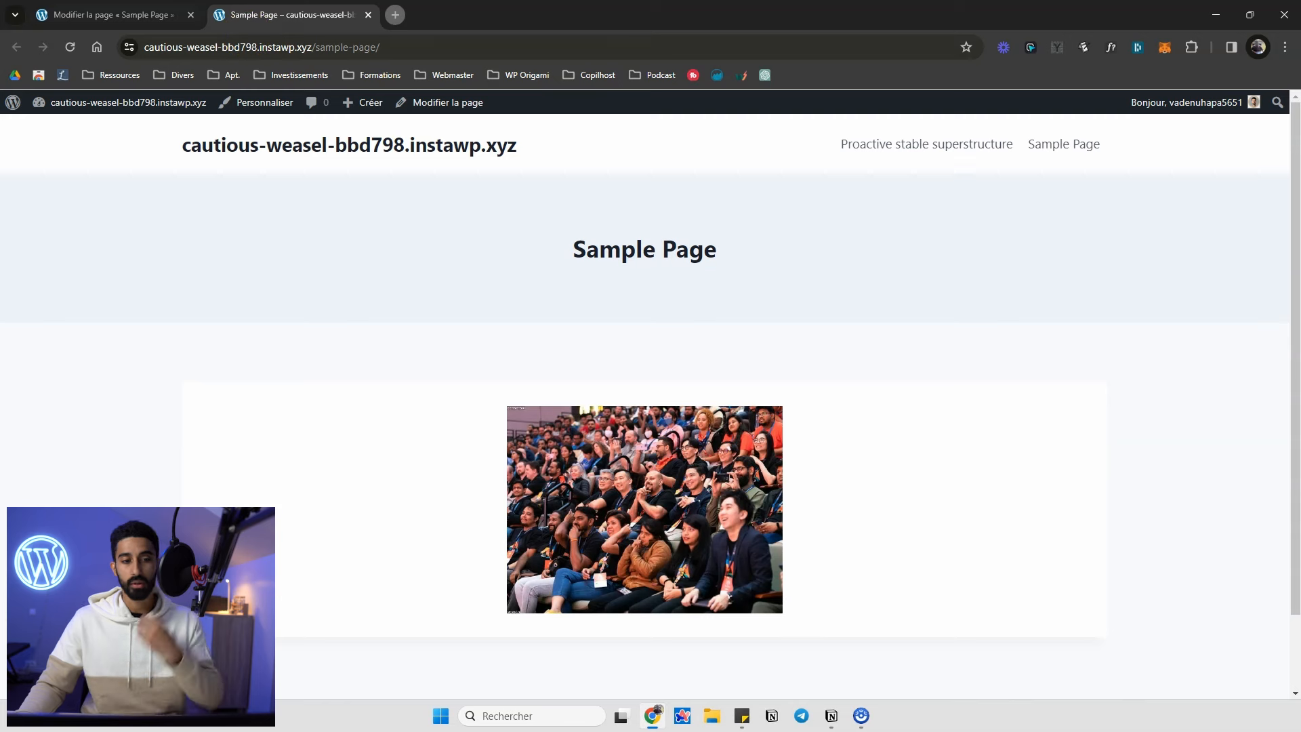
left_click(108, 15)
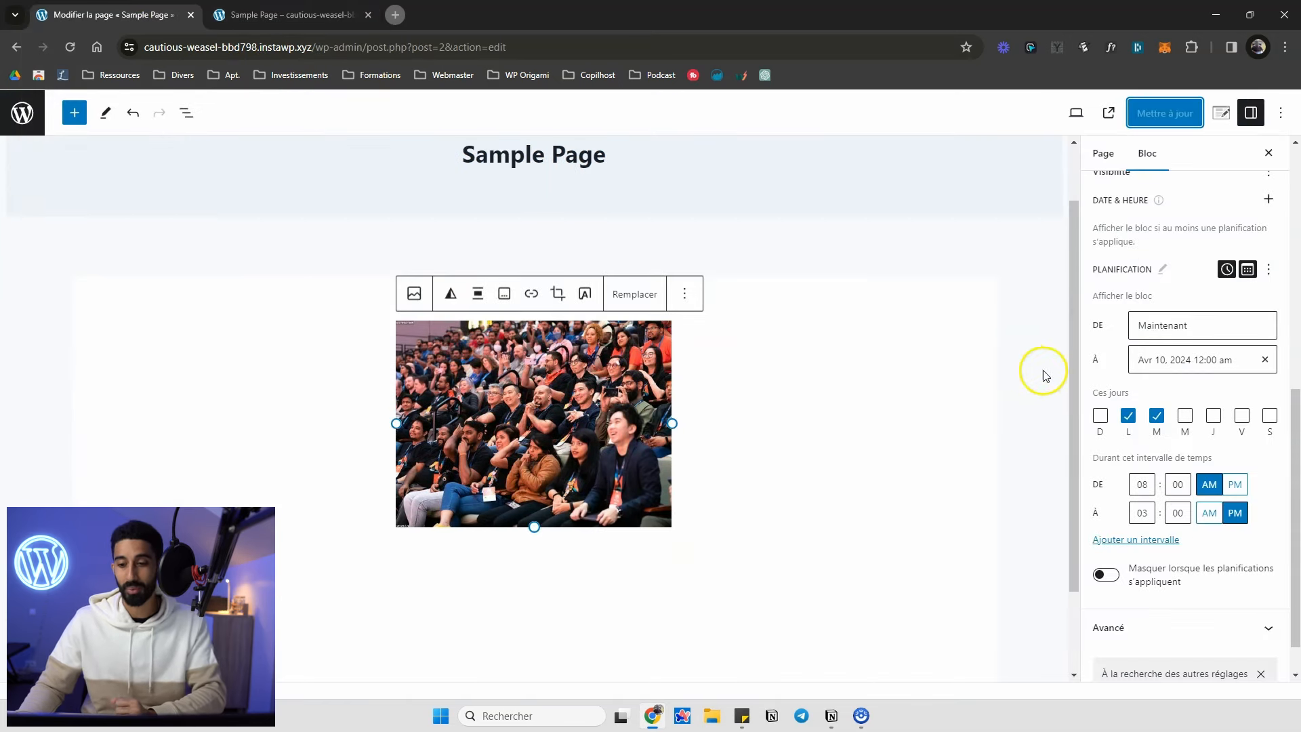
- Clear the schedule's end date and disable its day-of-week and time-of-day controls
left_click(1264, 359)
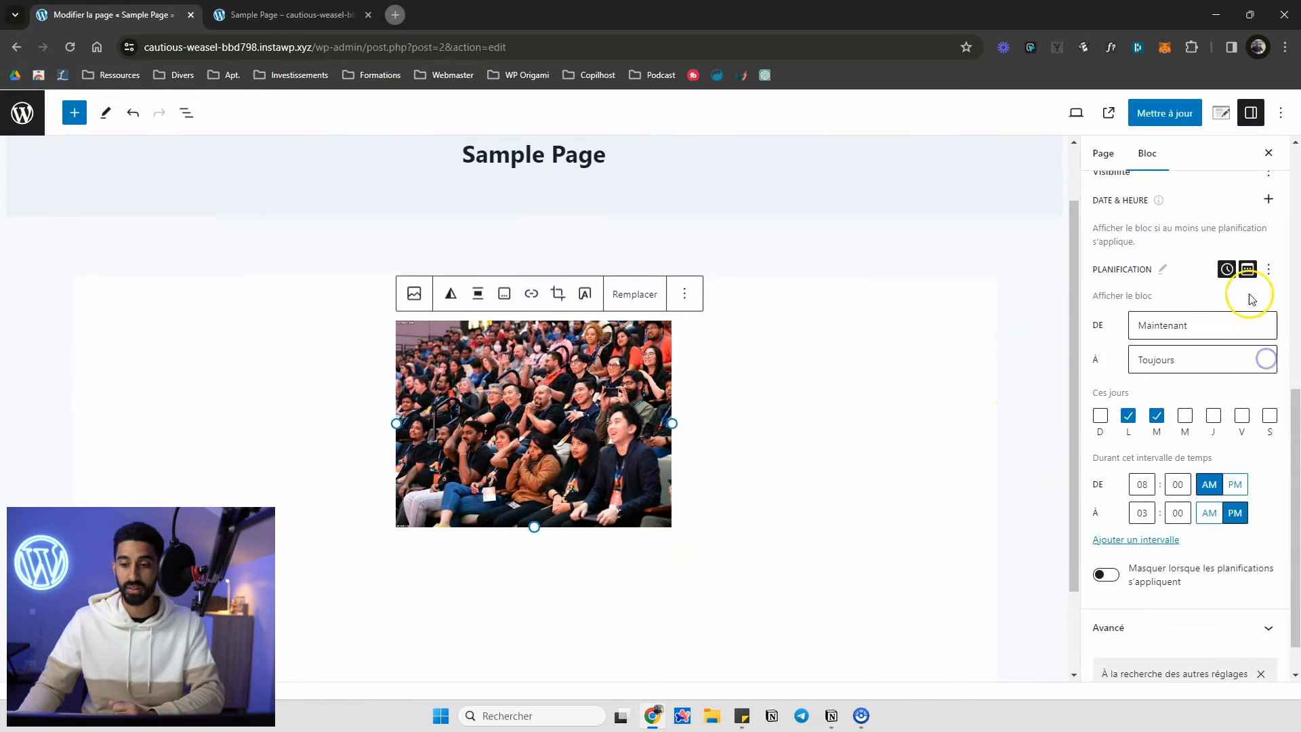
left_click(1247, 270)
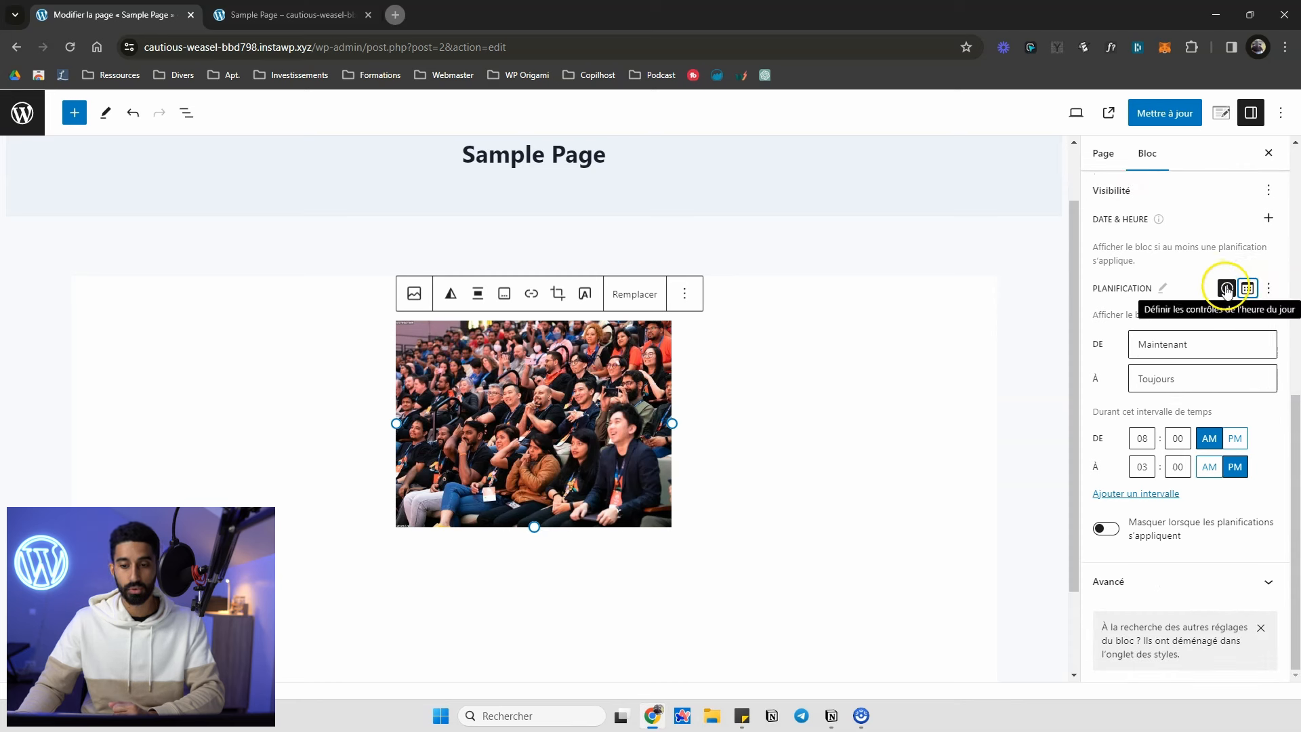
left_click(1227, 289)
left_click(1183, 371)
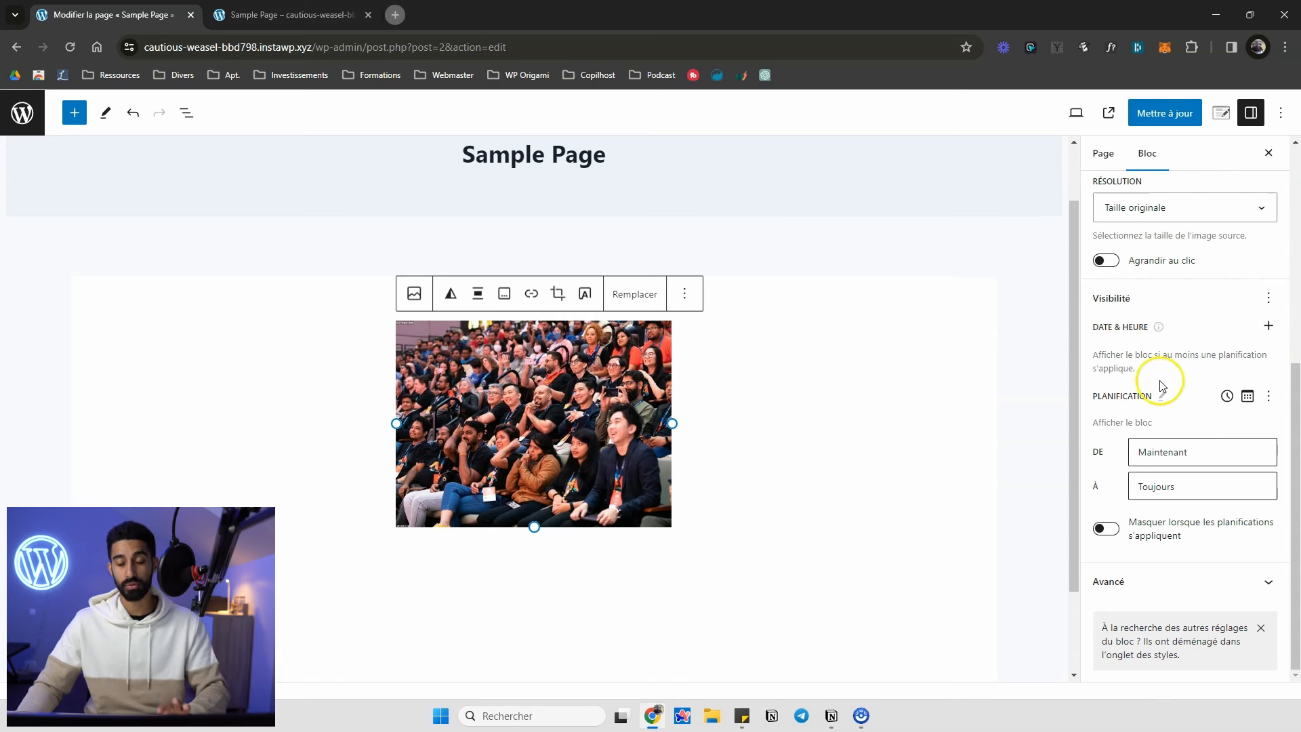
- Add two more schedules to the image block's date and time visibility control
left_click(1268, 327)
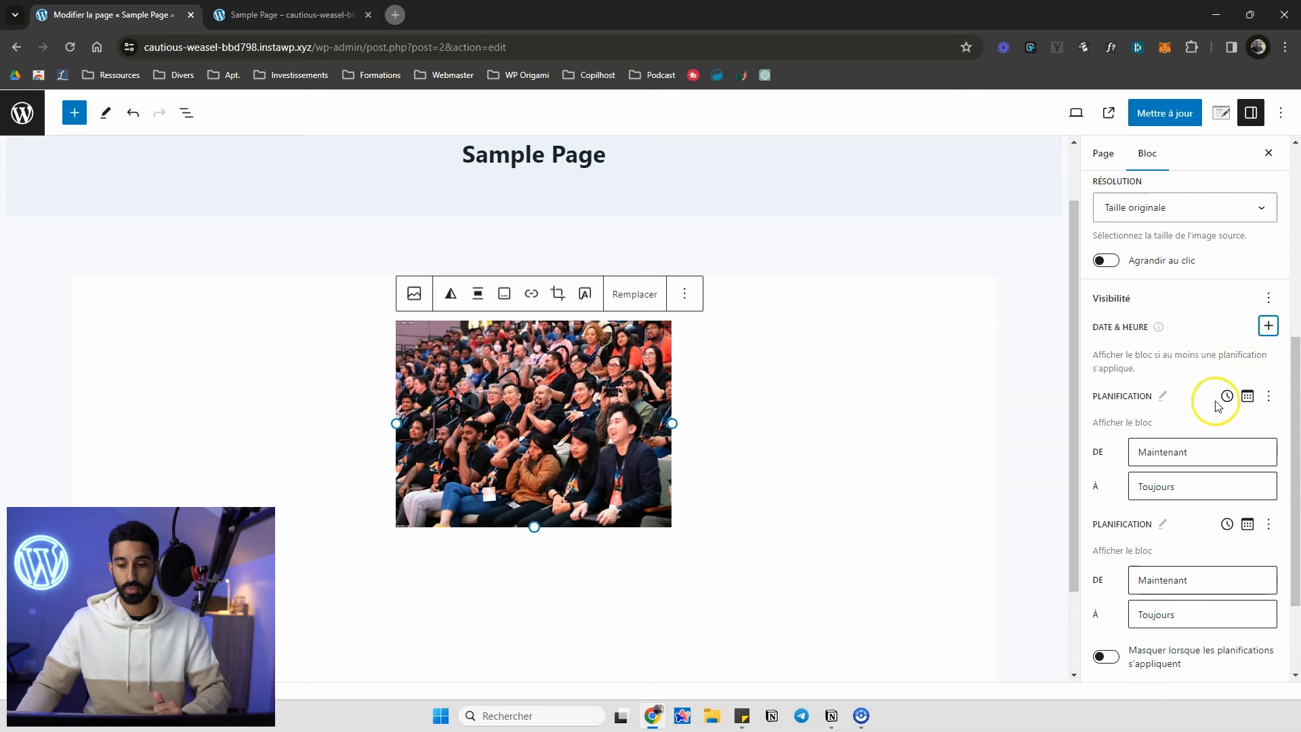
scroll(1179, 359, "down", 2)
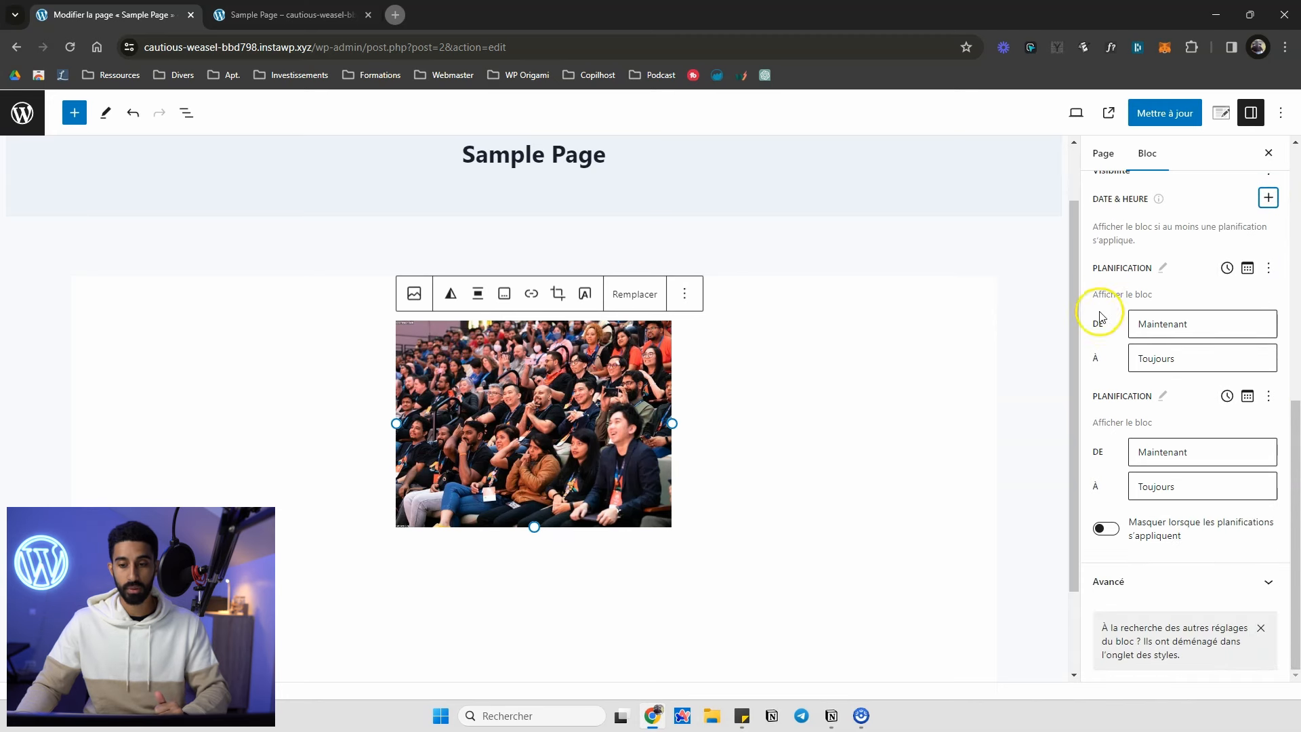
left_click(1268, 197)
scroll(1235, 359, "down", 1)
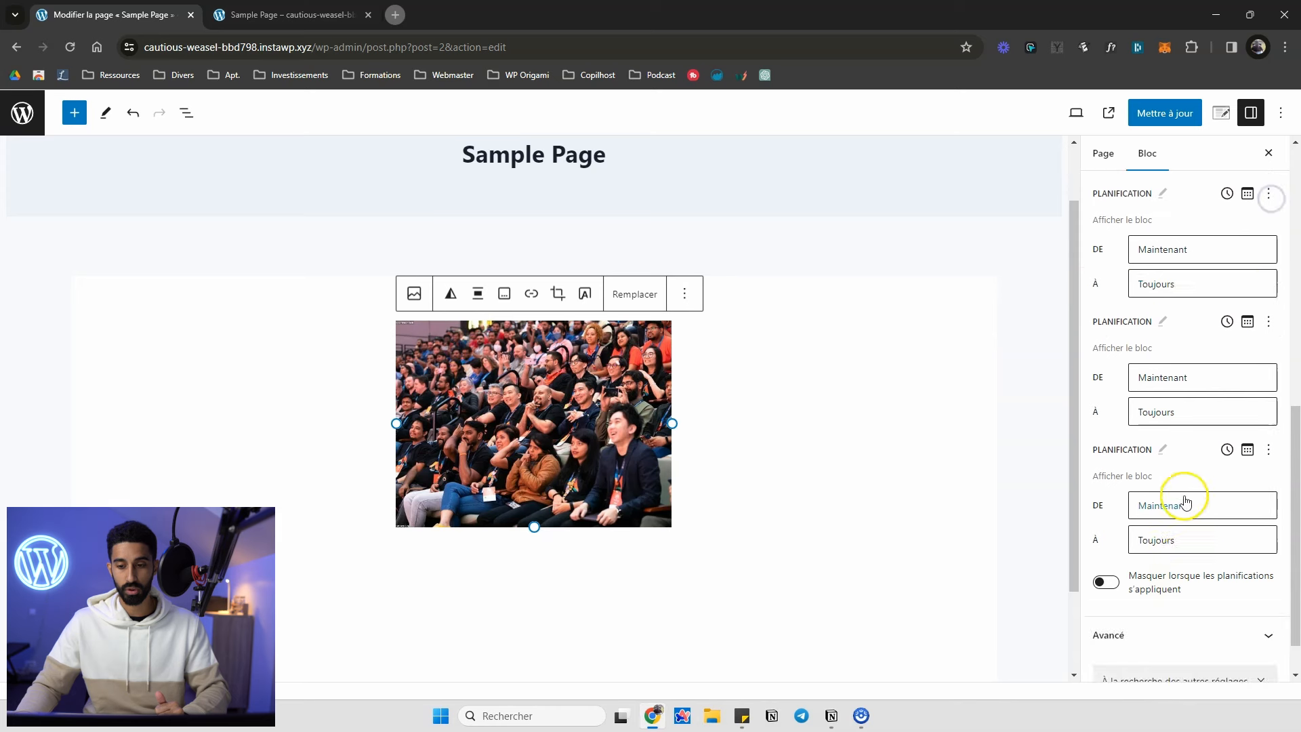
scroll(1145, 380, "up", 3)
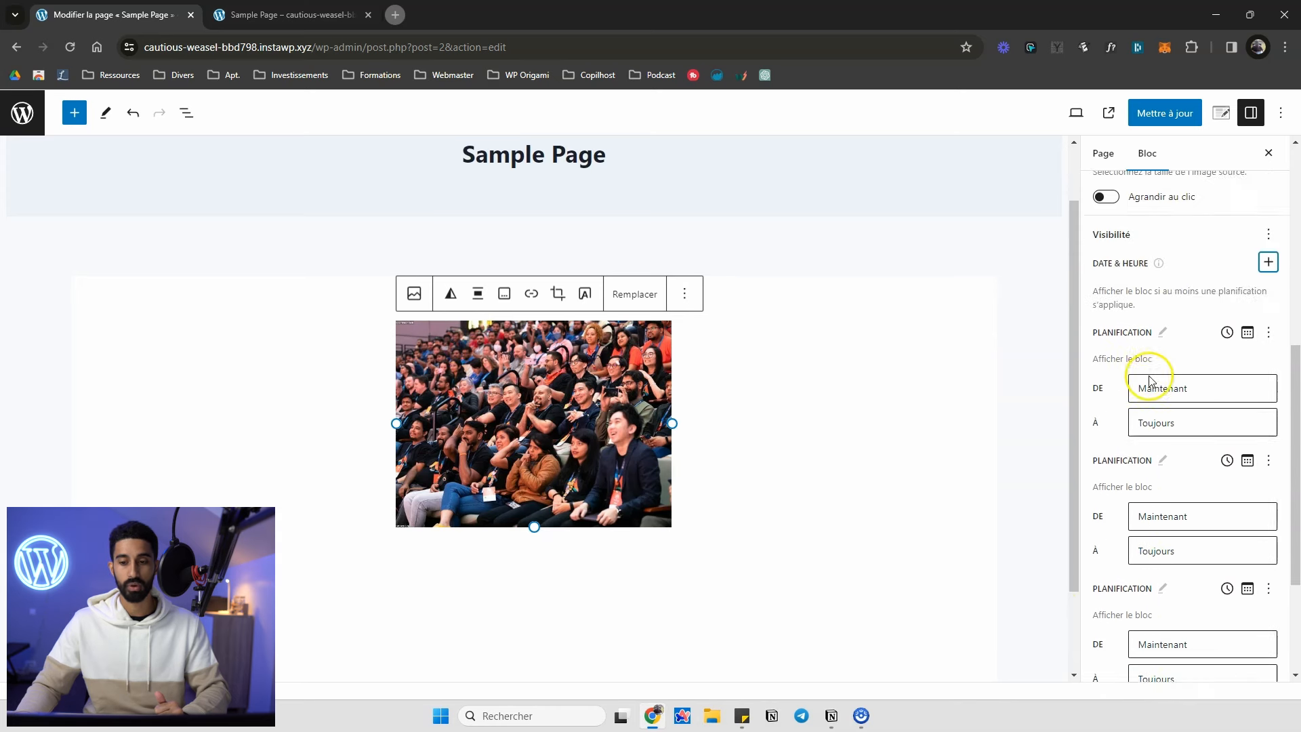
- Replace the image block's Date & heure visibility control with Navigateur & appareil
left_click(1269, 318)
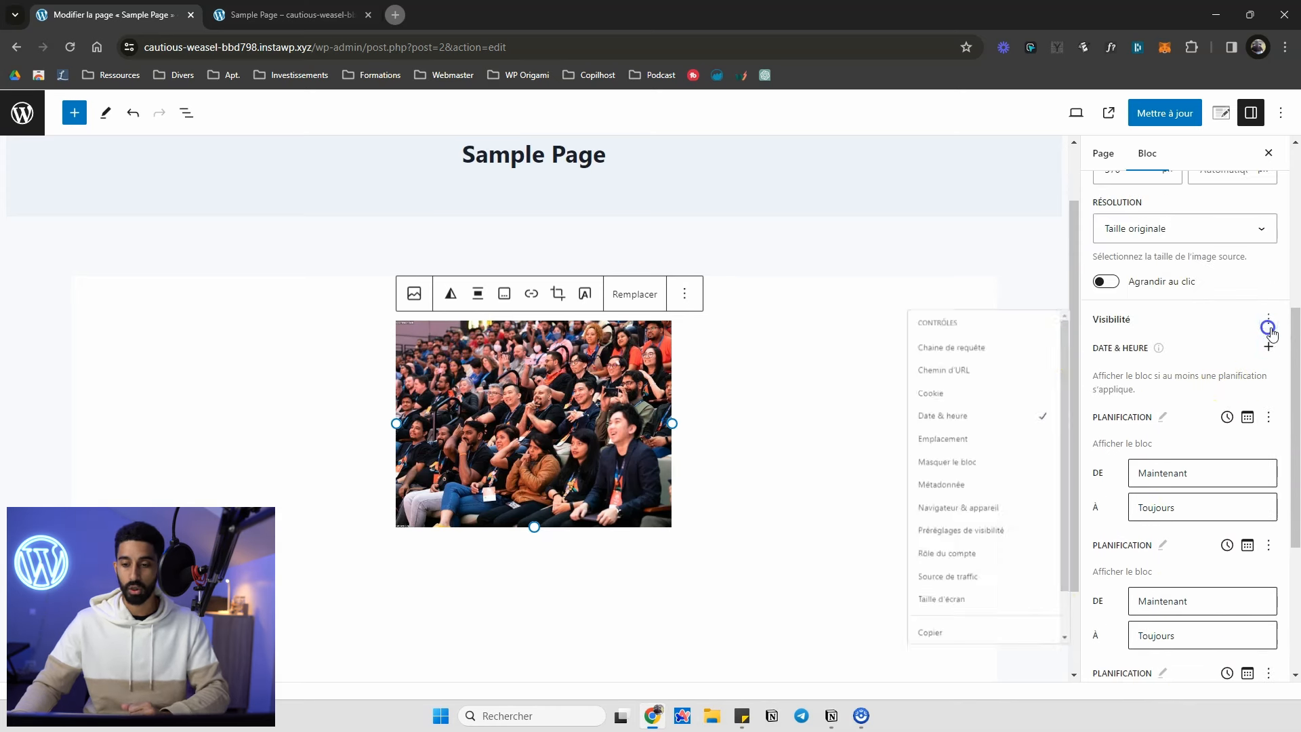
left_click(1013, 432)
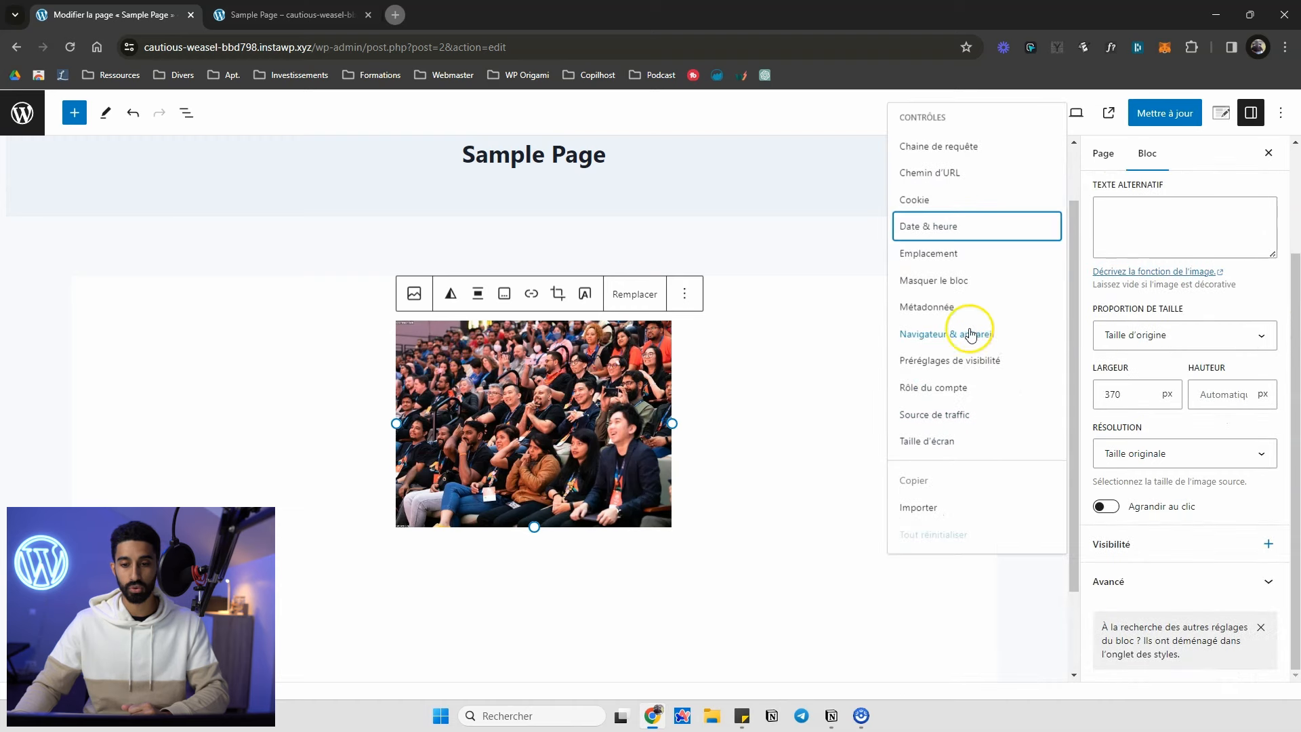
left_click(948, 339)
left_click(1220, 389)
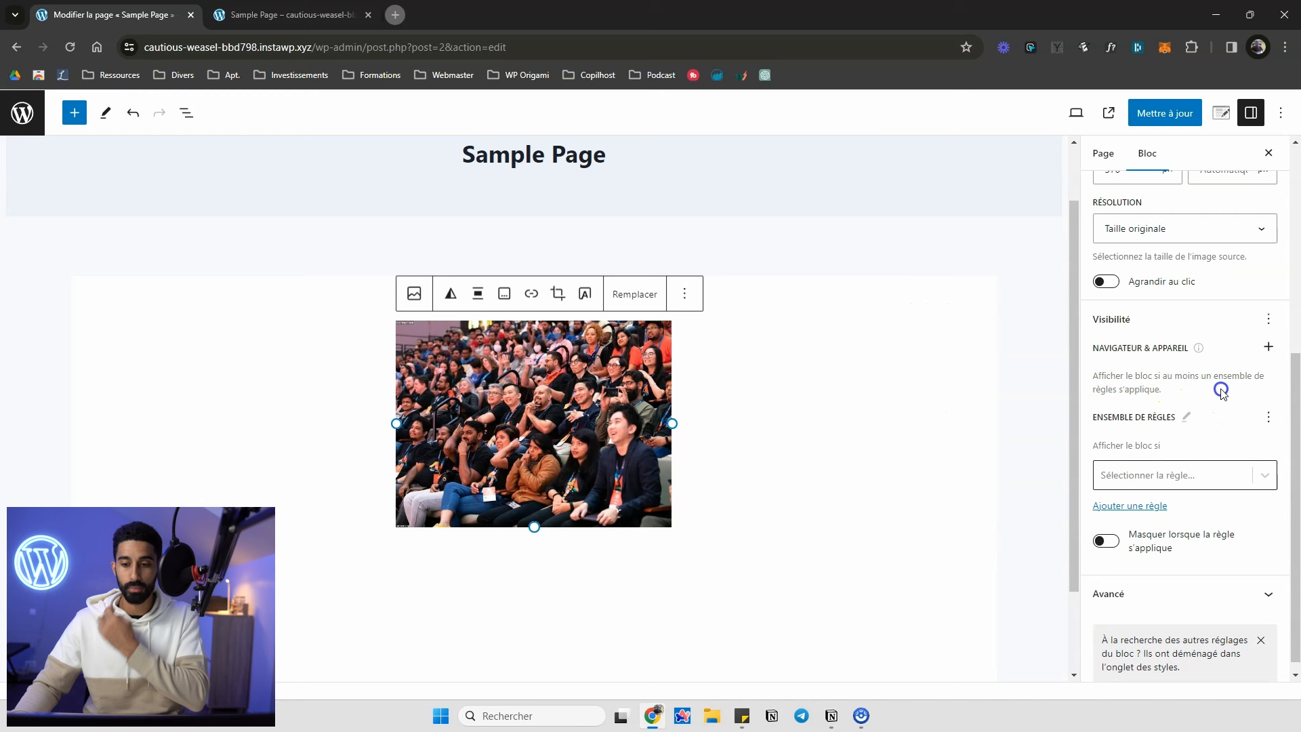
- Set the image block's rule to Navigateur with the condition Est l'un de ceux sélectionnés, and review the browser choices
left_click(1155, 472)
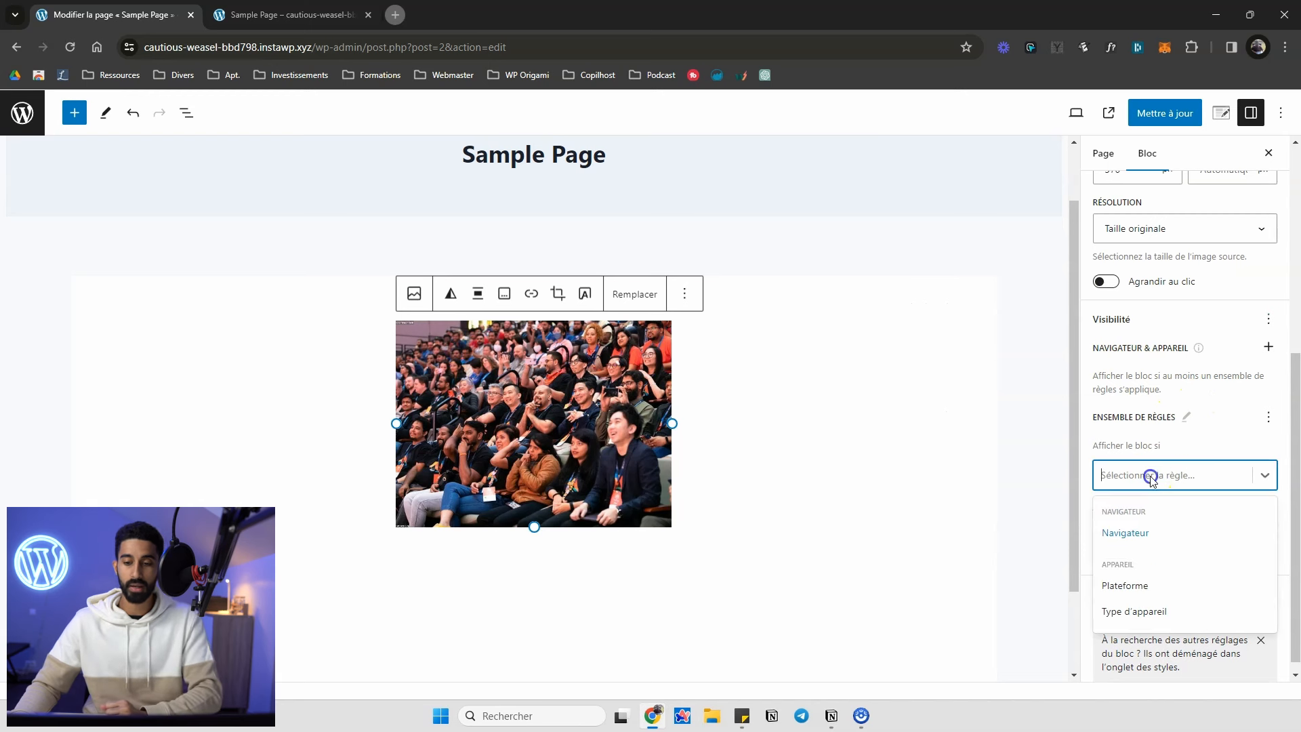
left_click(1142, 532)
left_click(1174, 513)
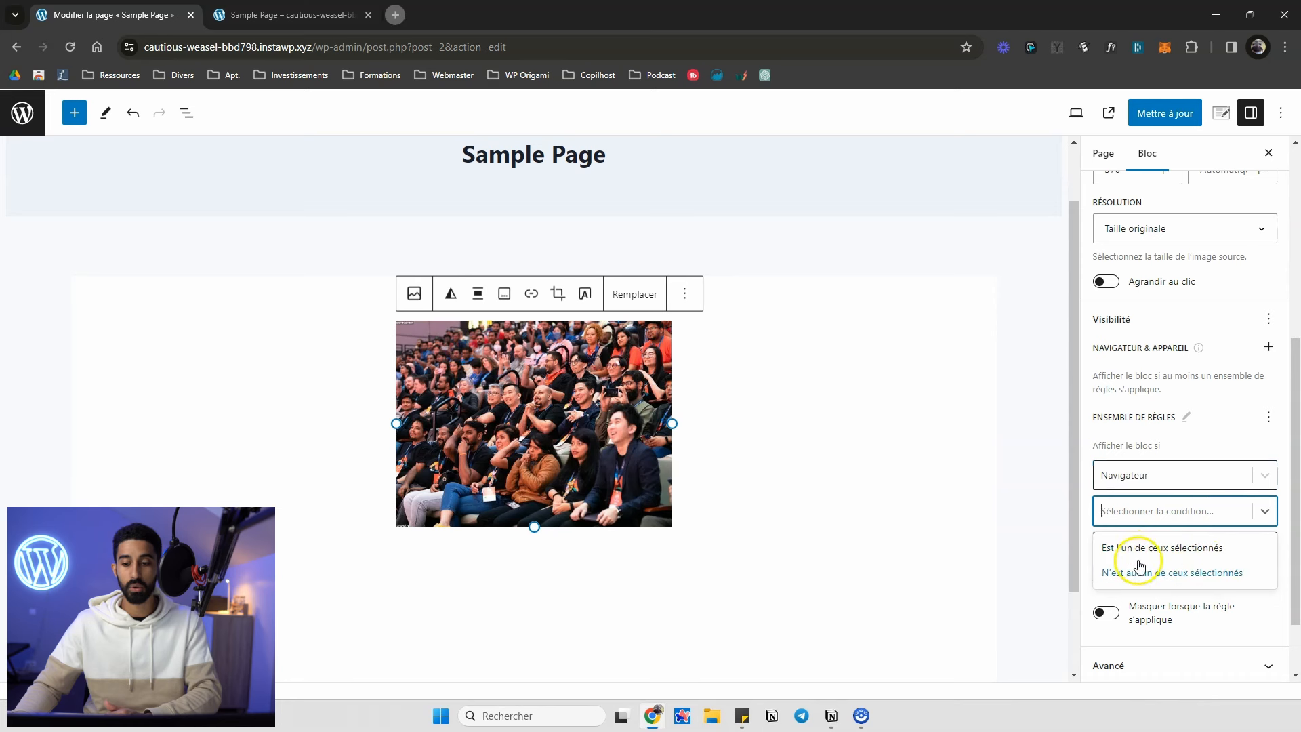
left_click(1134, 554)
left_click(1163, 546)
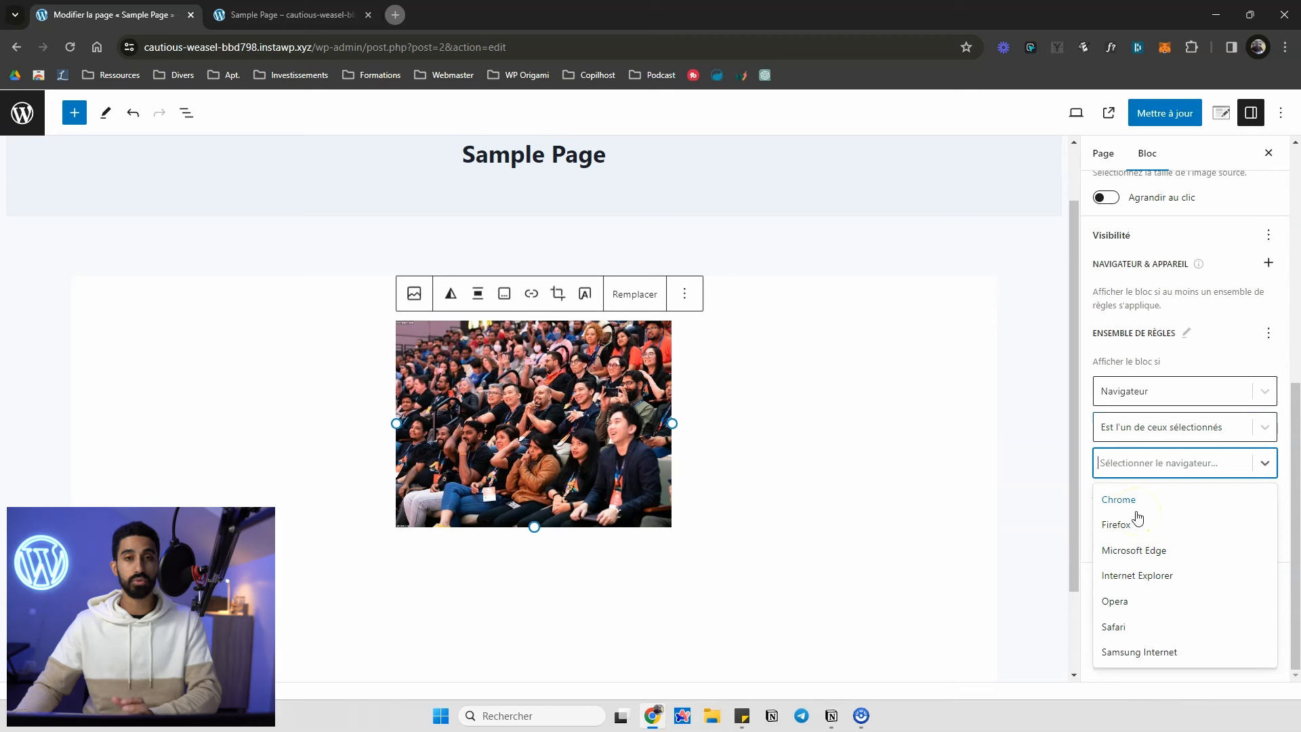
left_click(1231, 556)
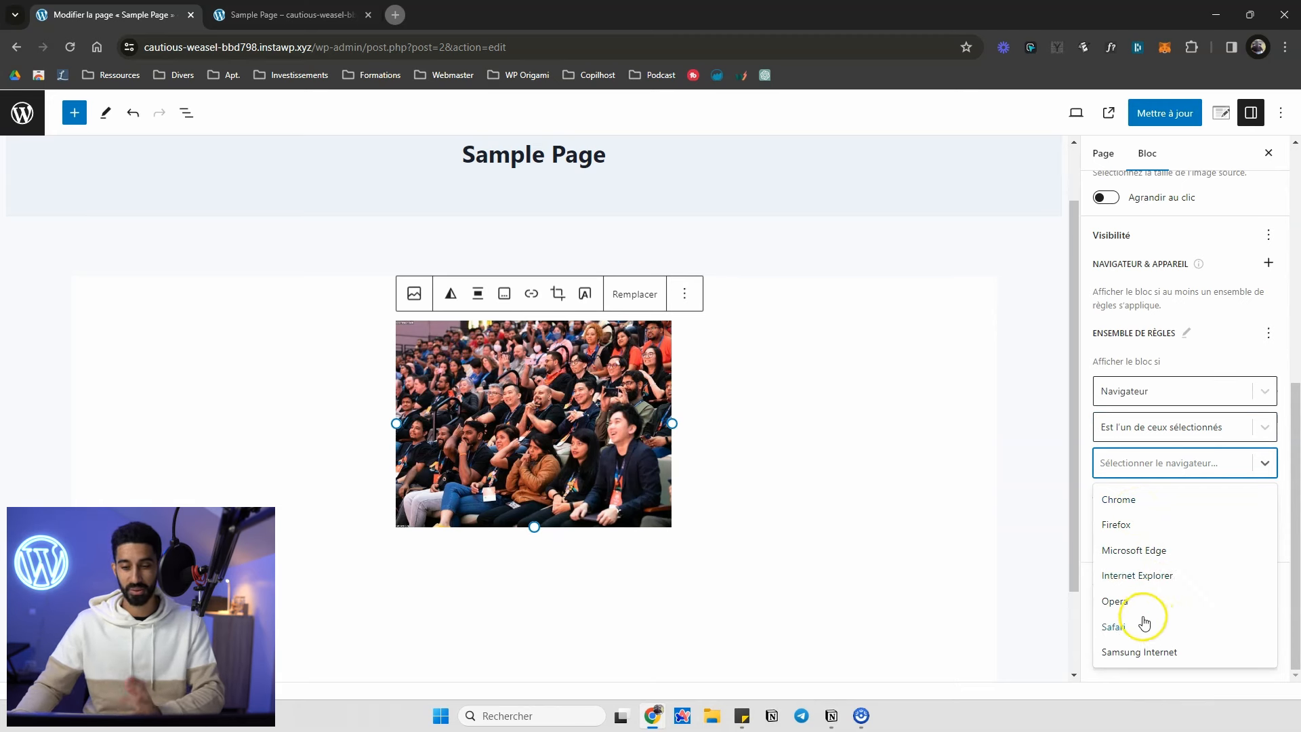
- Change the rule to Plateforme with the condition Est l'un de ceux sélectionnés, and review the platform choices
left_click(1191, 388)
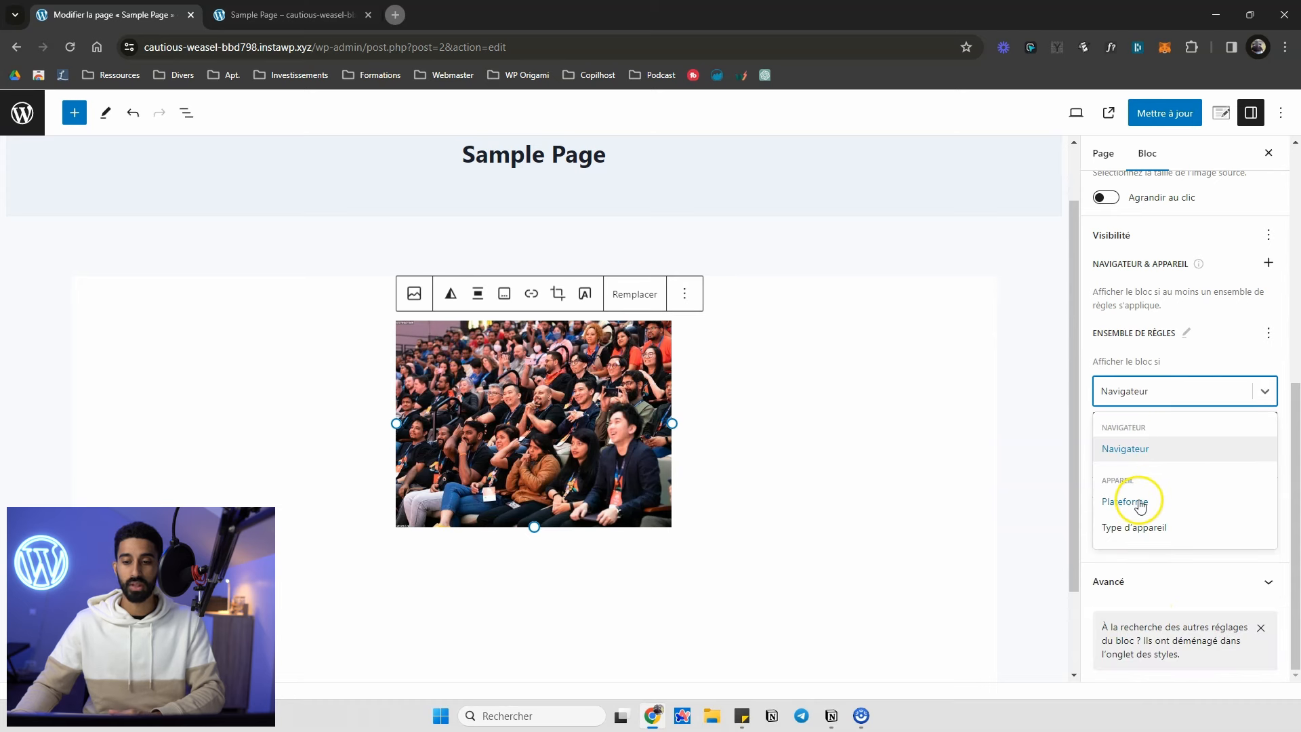
left_click(1141, 505)
left_click(1173, 428)
left_click(1147, 460)
left_click(1152, 463)
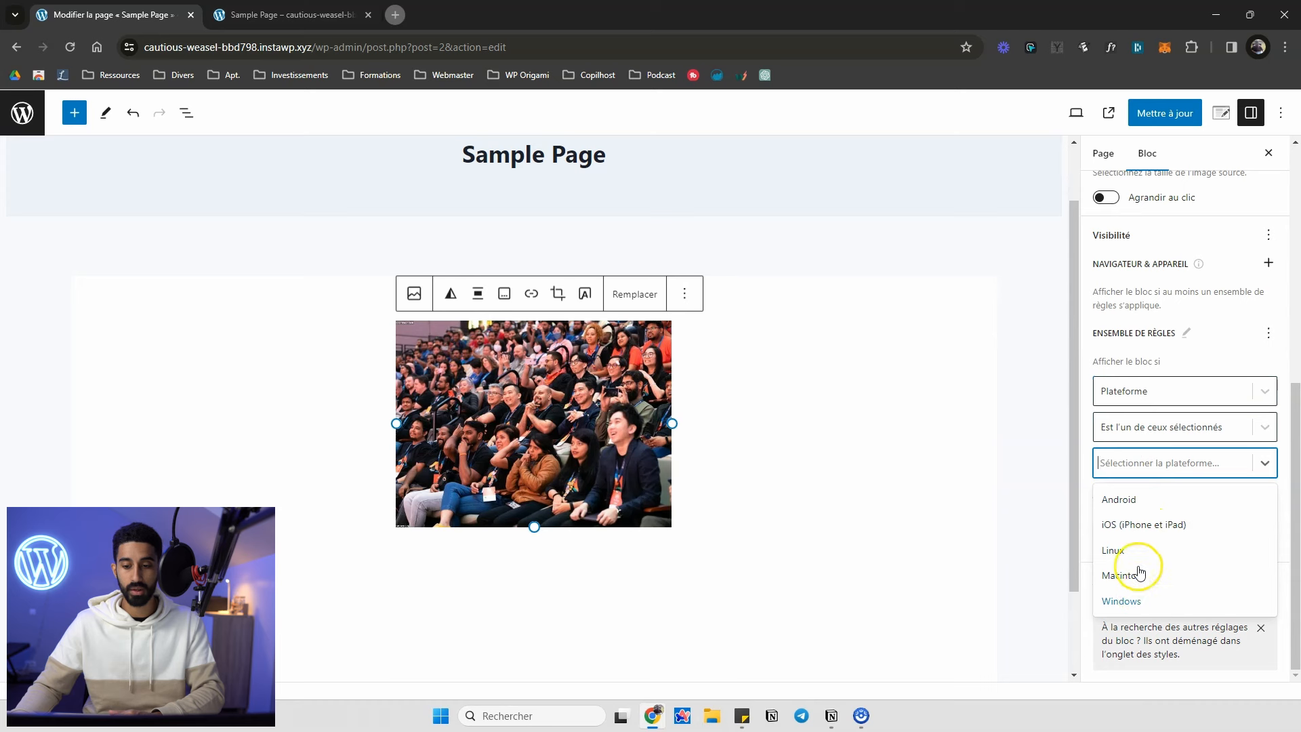
- Switch the rule to Type d'appareil and review the device types it offers
left_click(1171, 393)
left_click(1139, 526)
left_click(1144, 466)
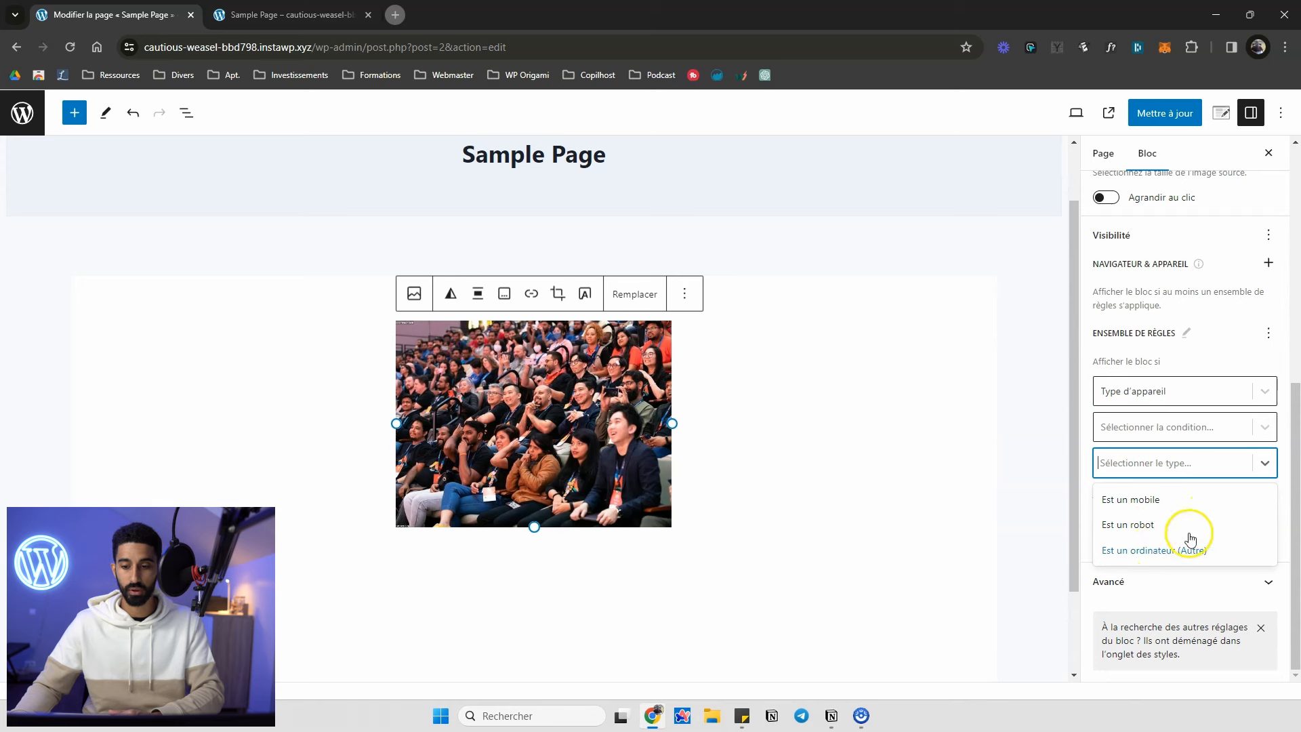
- Add the Source de traffic visibility control to the image block and examine its referrer URL fields
left_click(1269, 236)
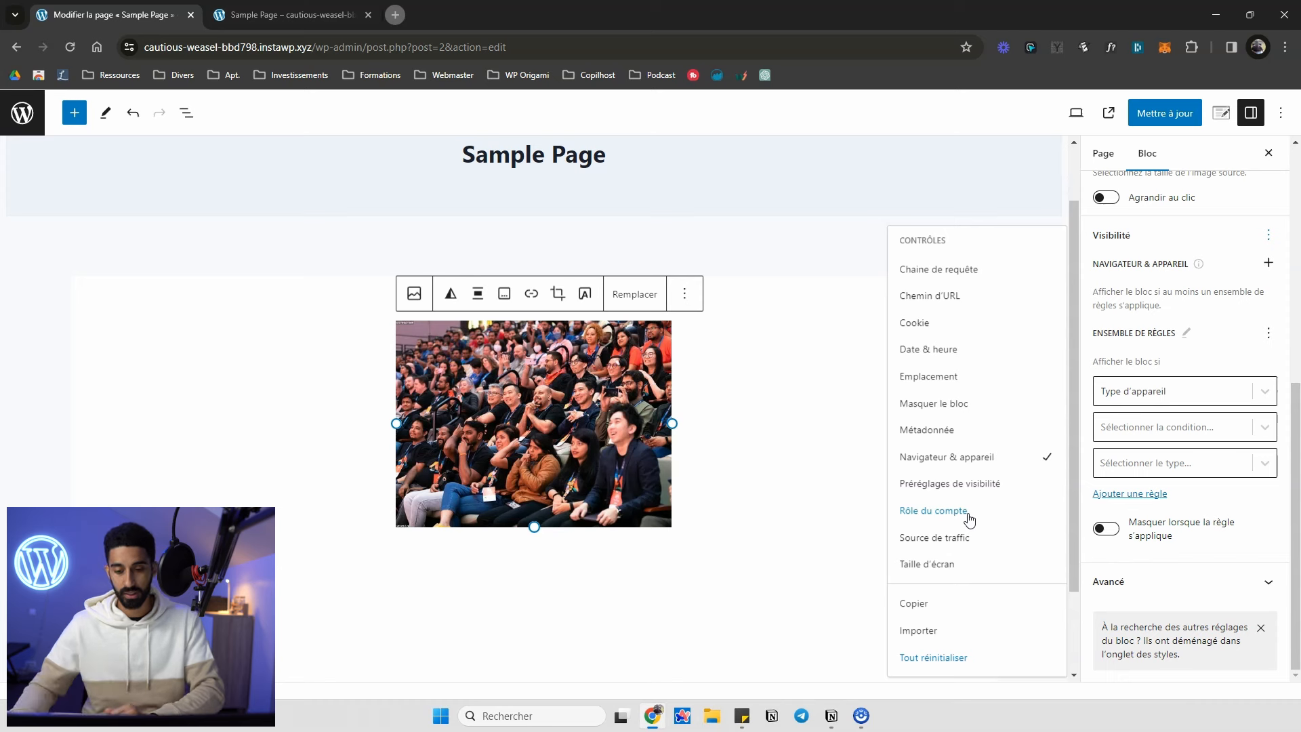
left_click(959, 539)
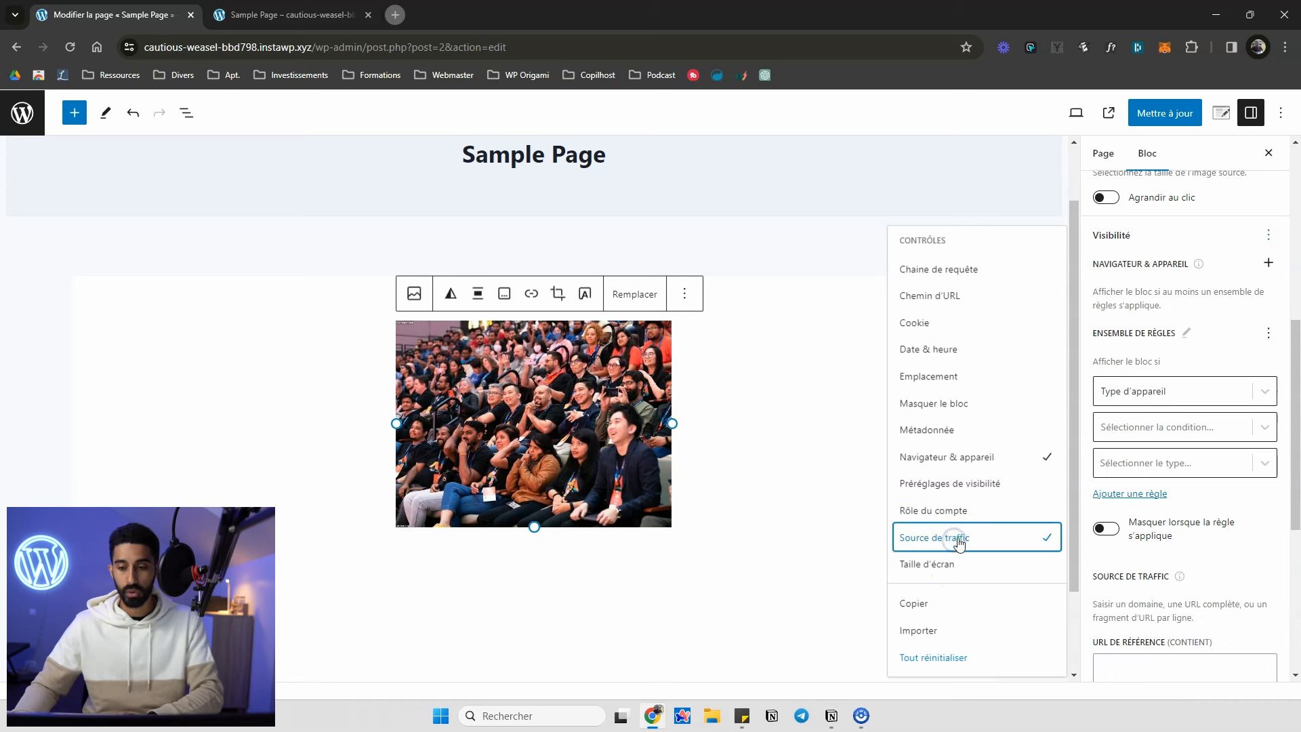
left_click(1204, 293)
scroll(1205, 298, "down", 4)
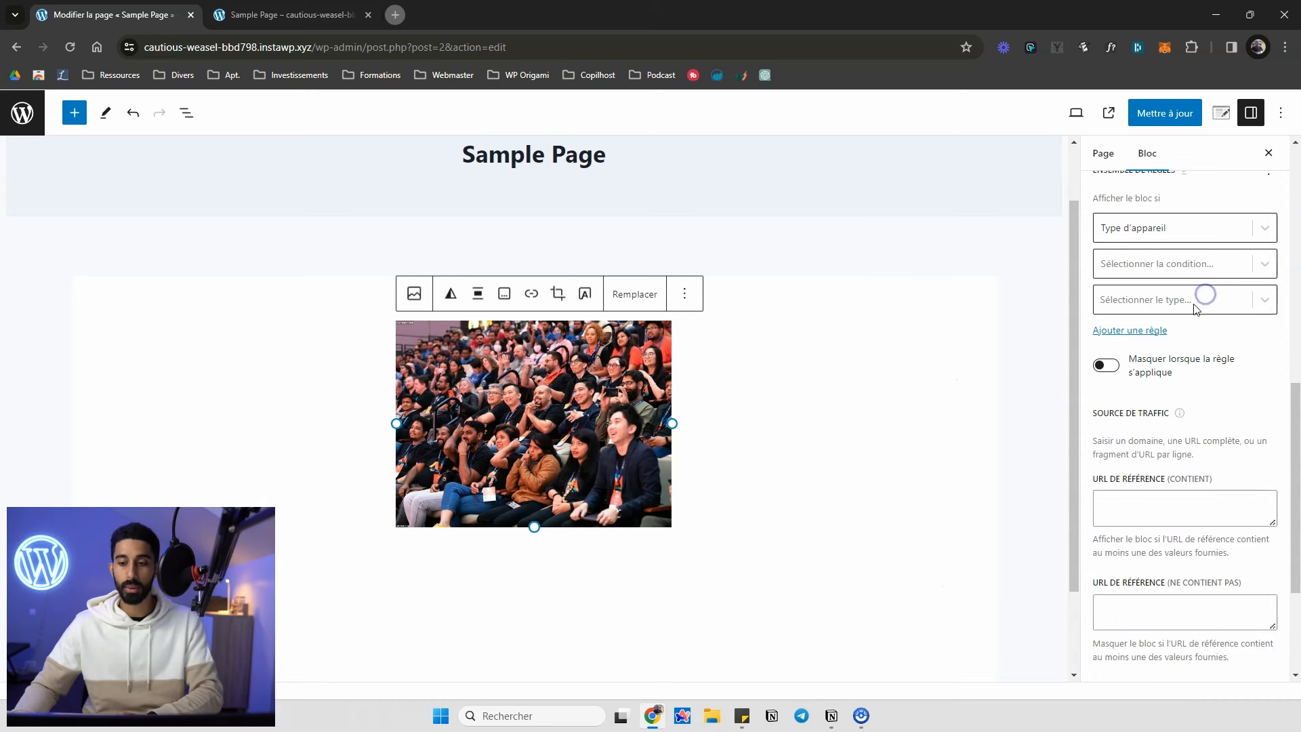
scroll(1184, 313, "up", 4)
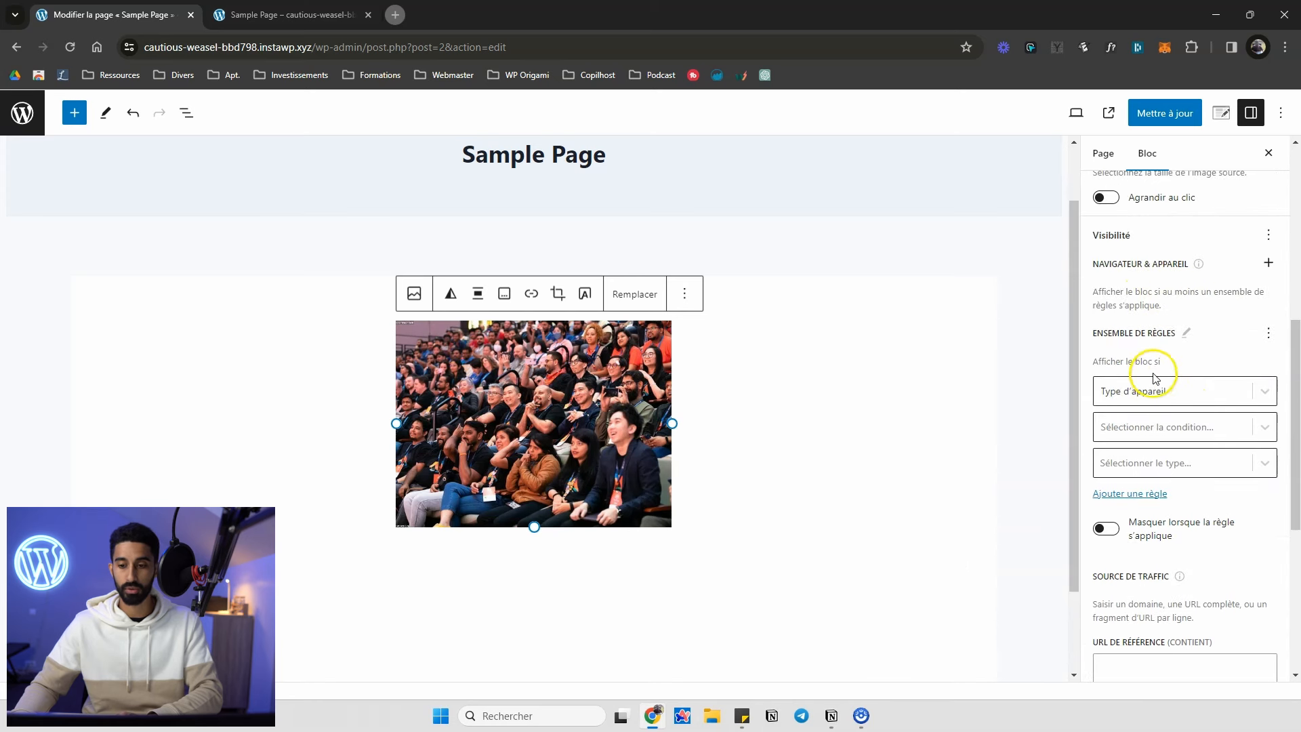
scroll(1145, 397, "down", 5)
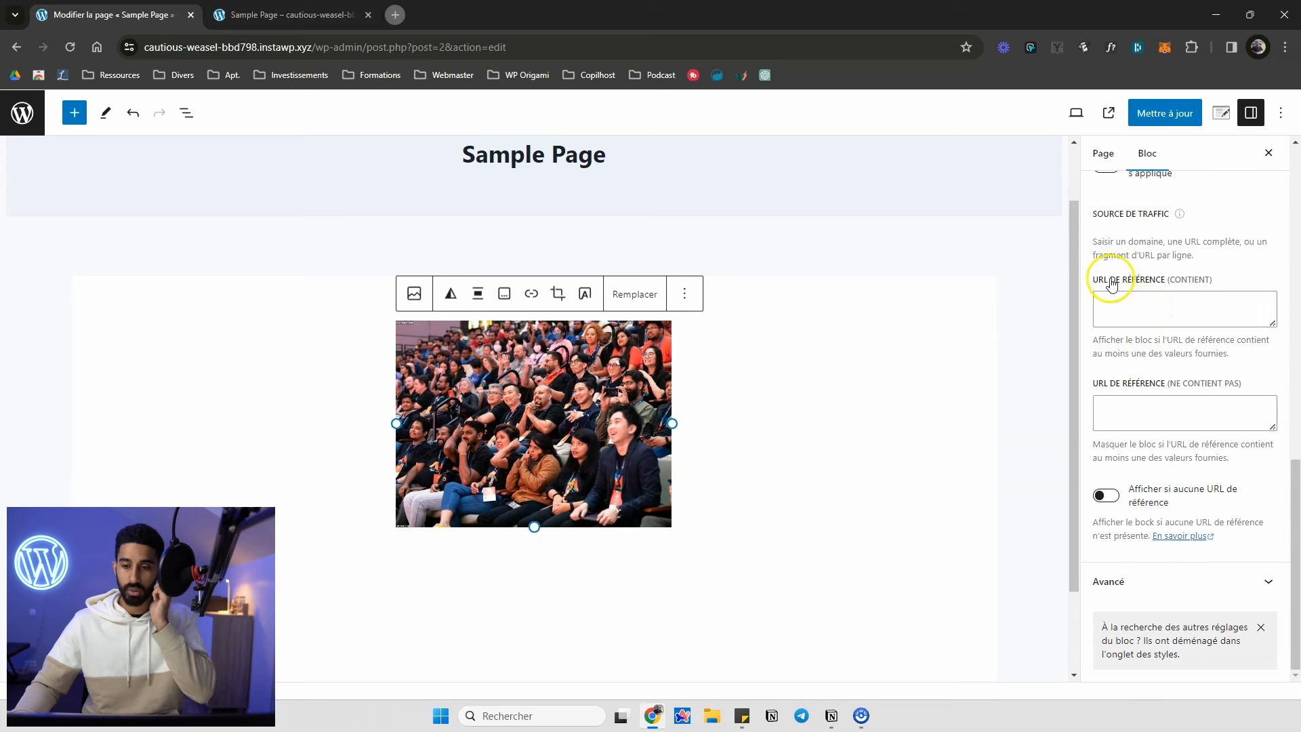
left_click(1133, 310)
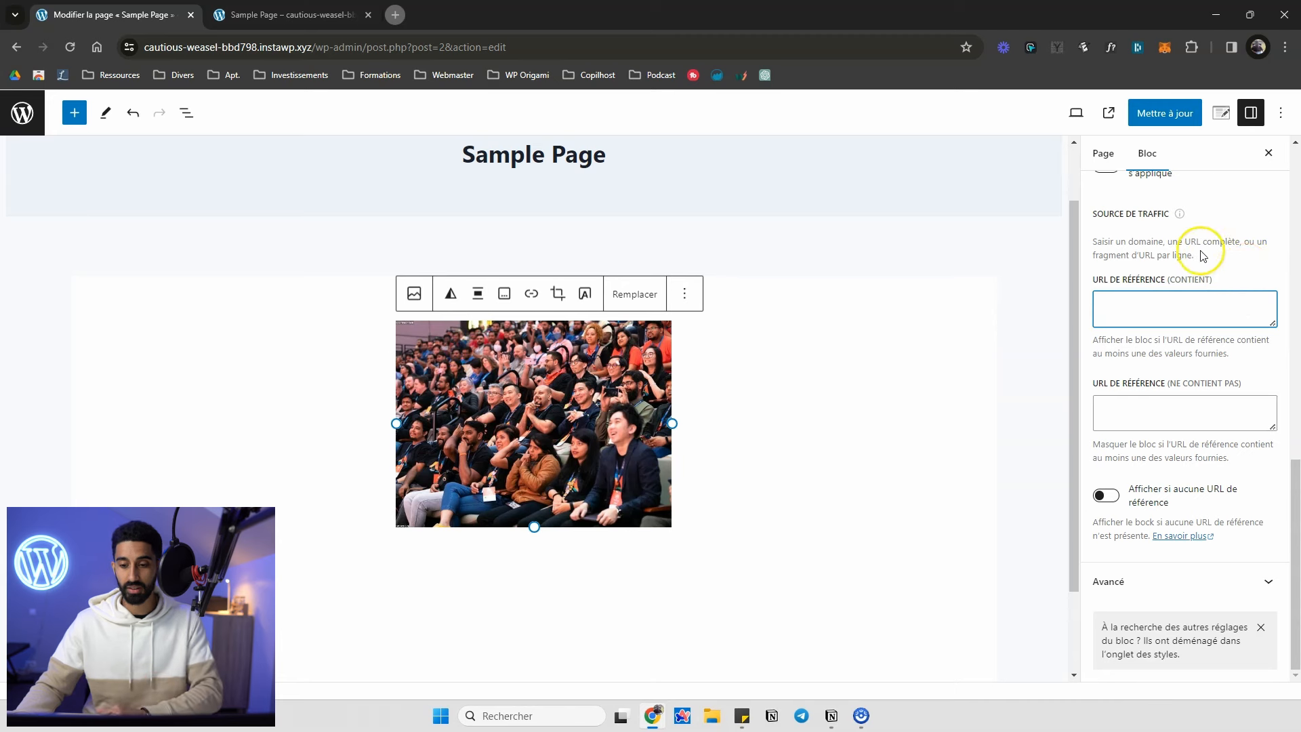
- Remove the Navigateur & appareil and Source de traffic visibility controls from the image block
scroll(1179, 292, "up", 6)
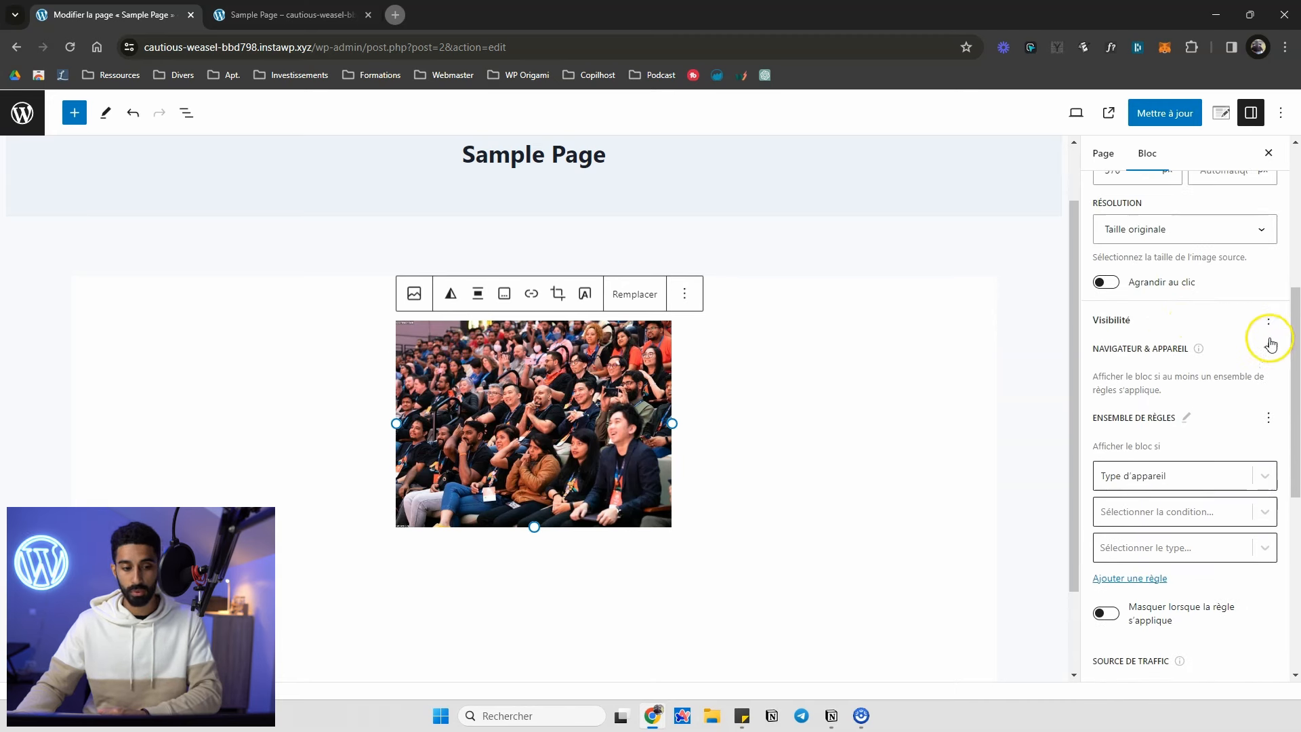
left_click(1269, 319)
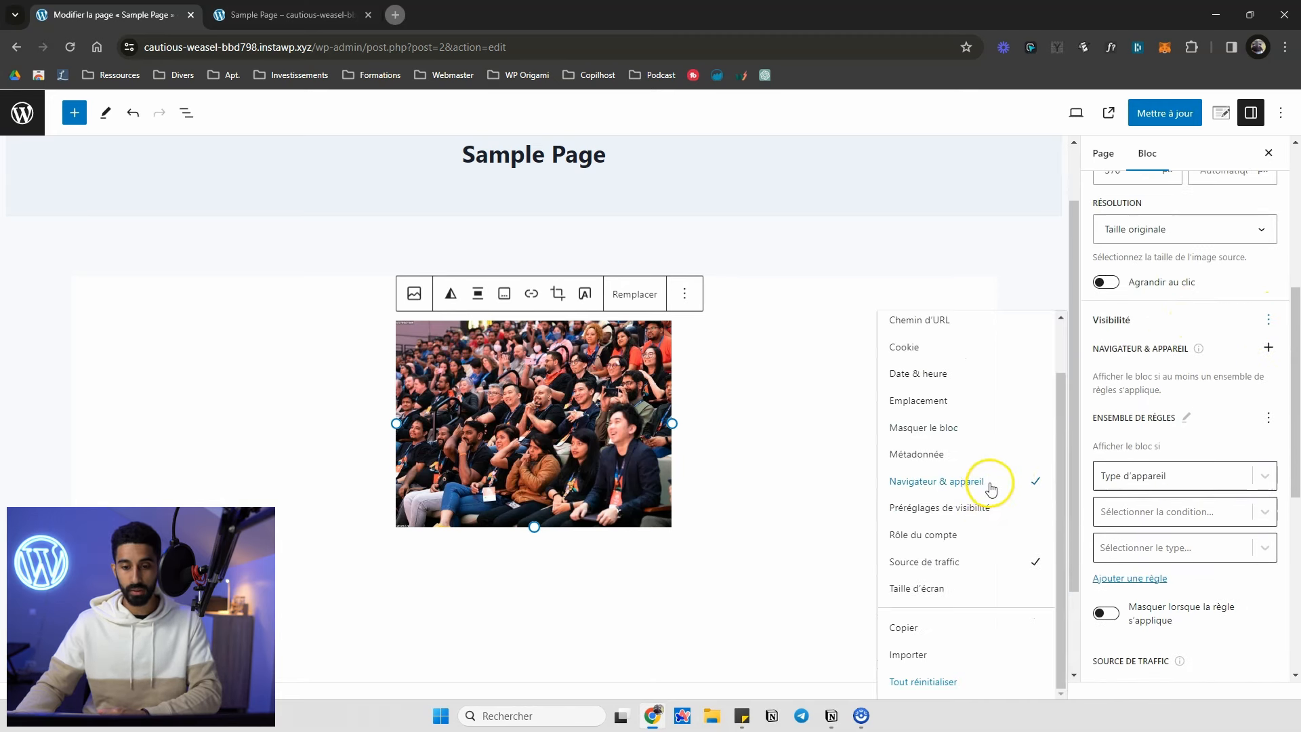
left_click(990, 488)
left_click(994, 561)
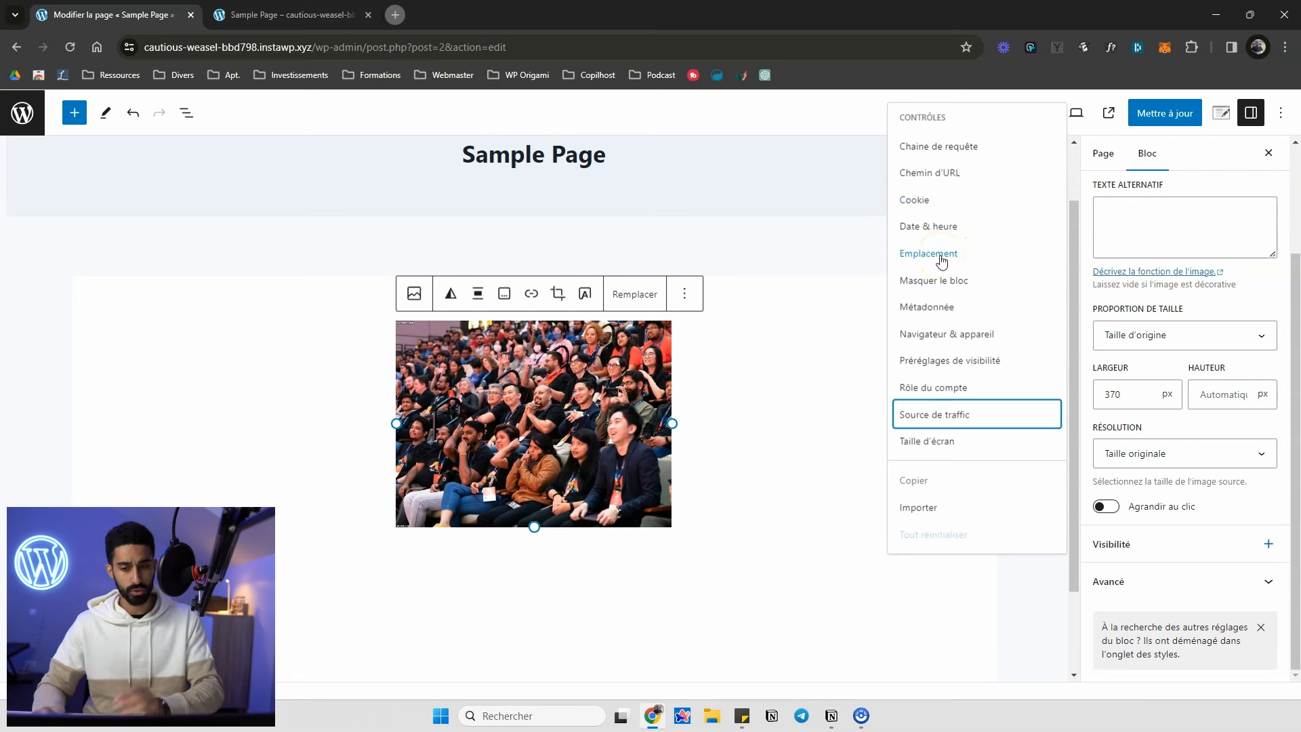
- Try the Masquer le bloc control on the image block, and replace it with Préréglages de visibilité
left_click(954, 282)
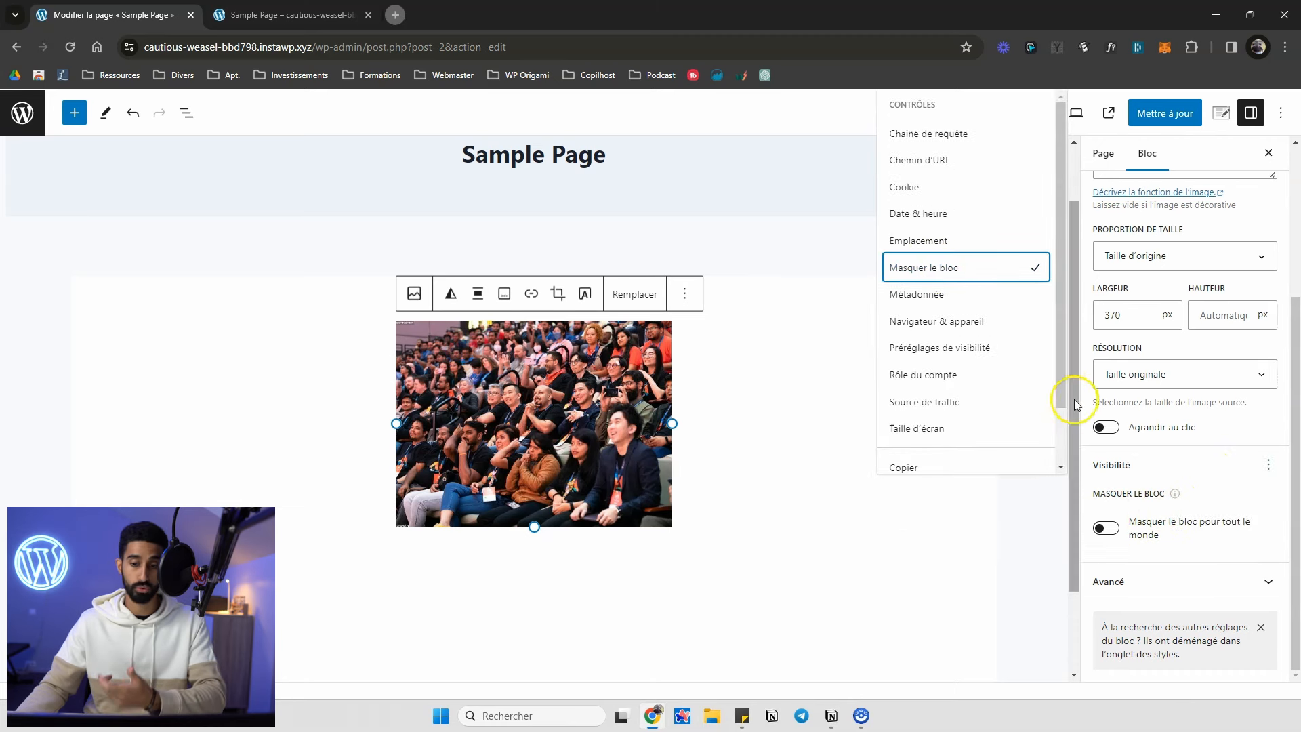
left_click(996, 277)
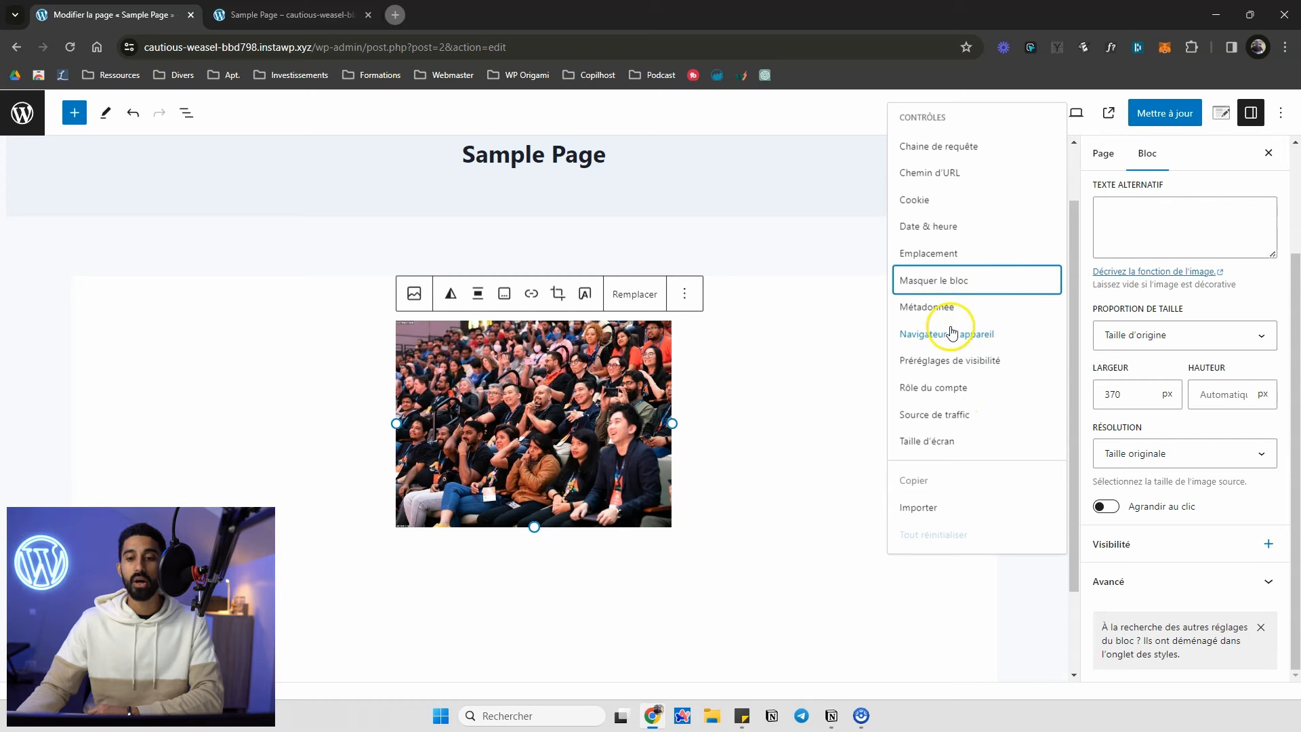
left_click(951, 361)
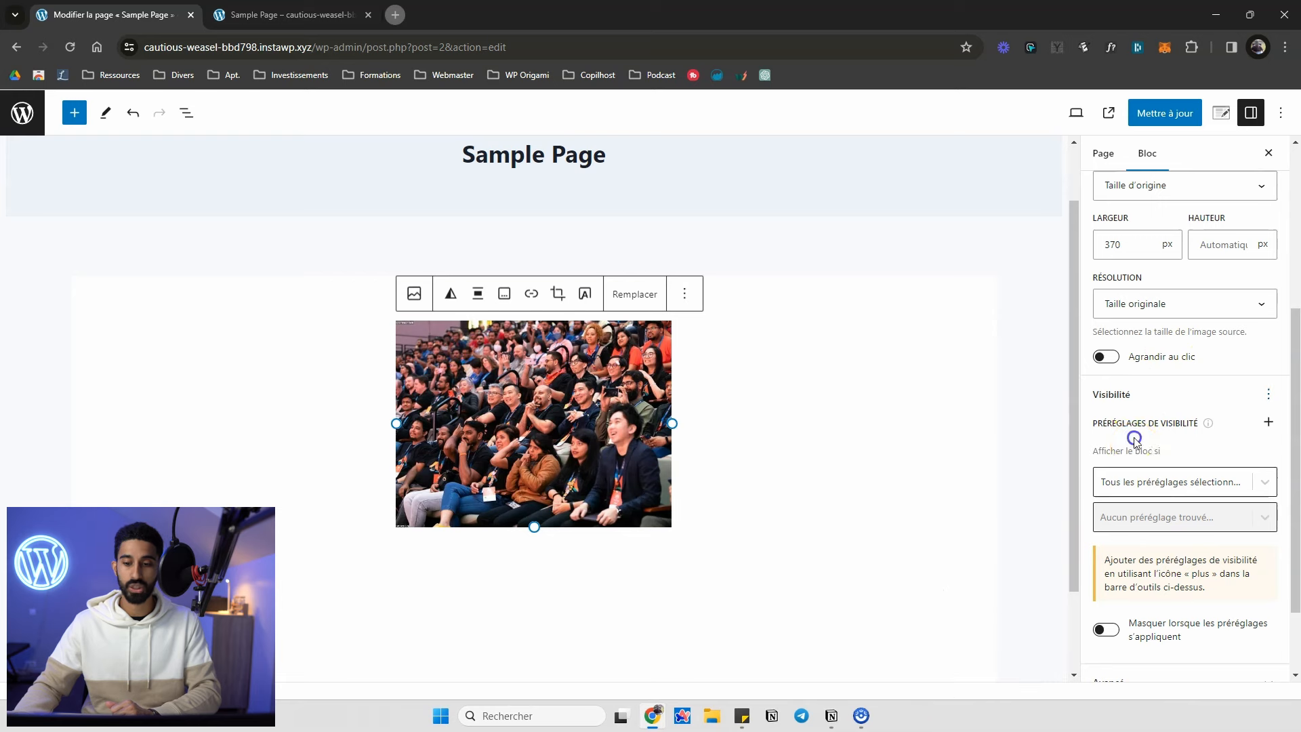
scroll(1142, 515, "down", 2)
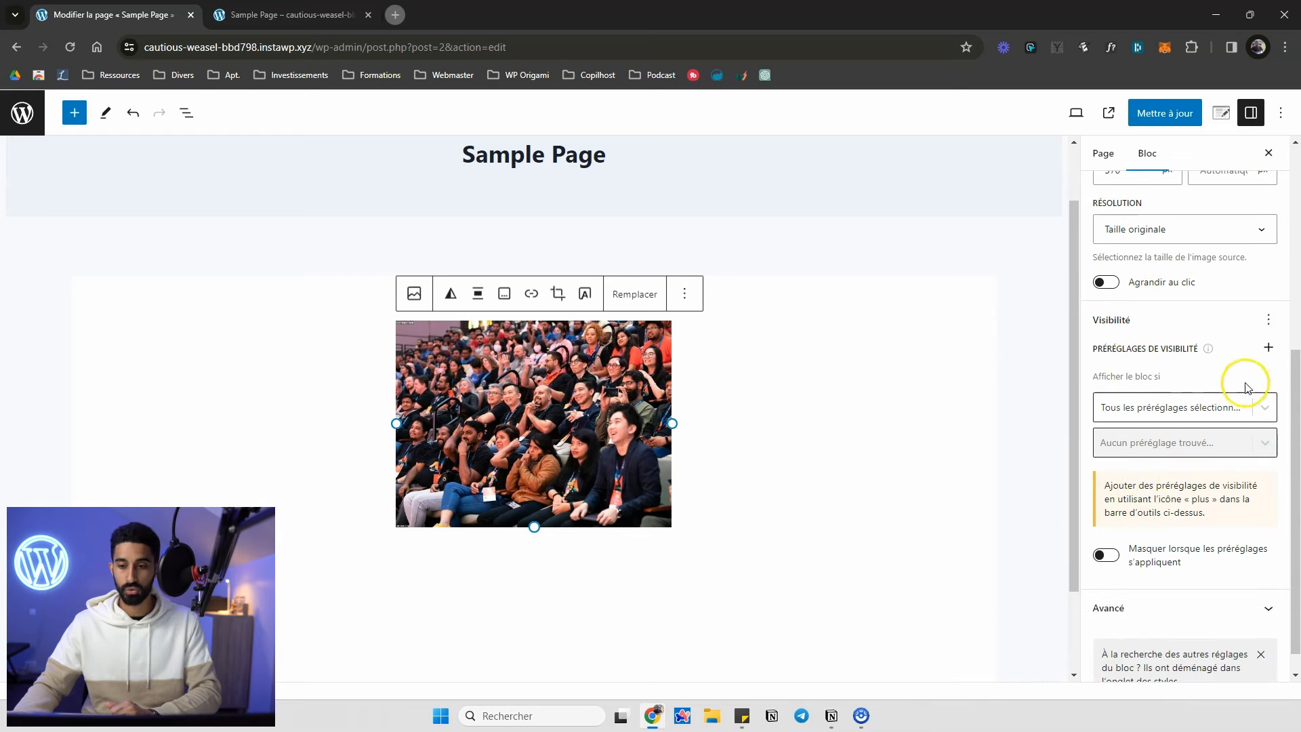
- Start a new visibility preset, review the controls available for its control set, and close it without publishing
left_click(1268, 347)
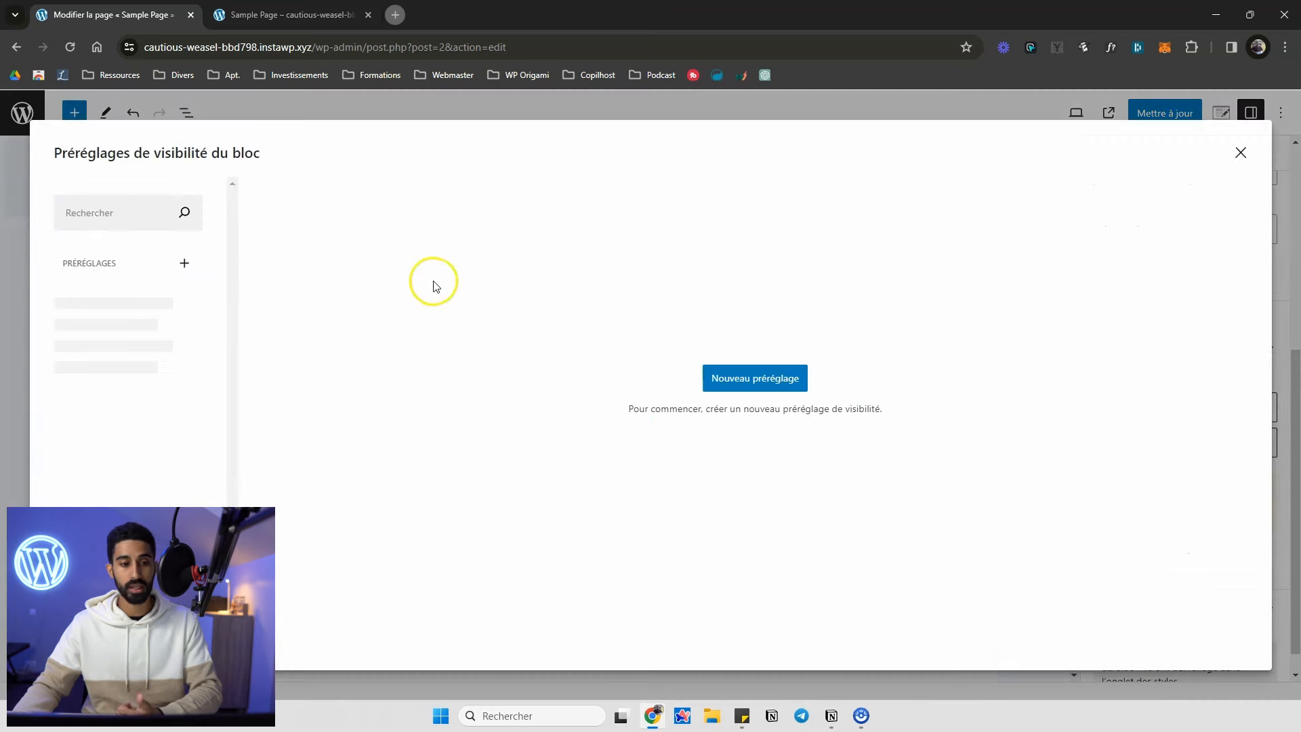
left_click(745, 377)
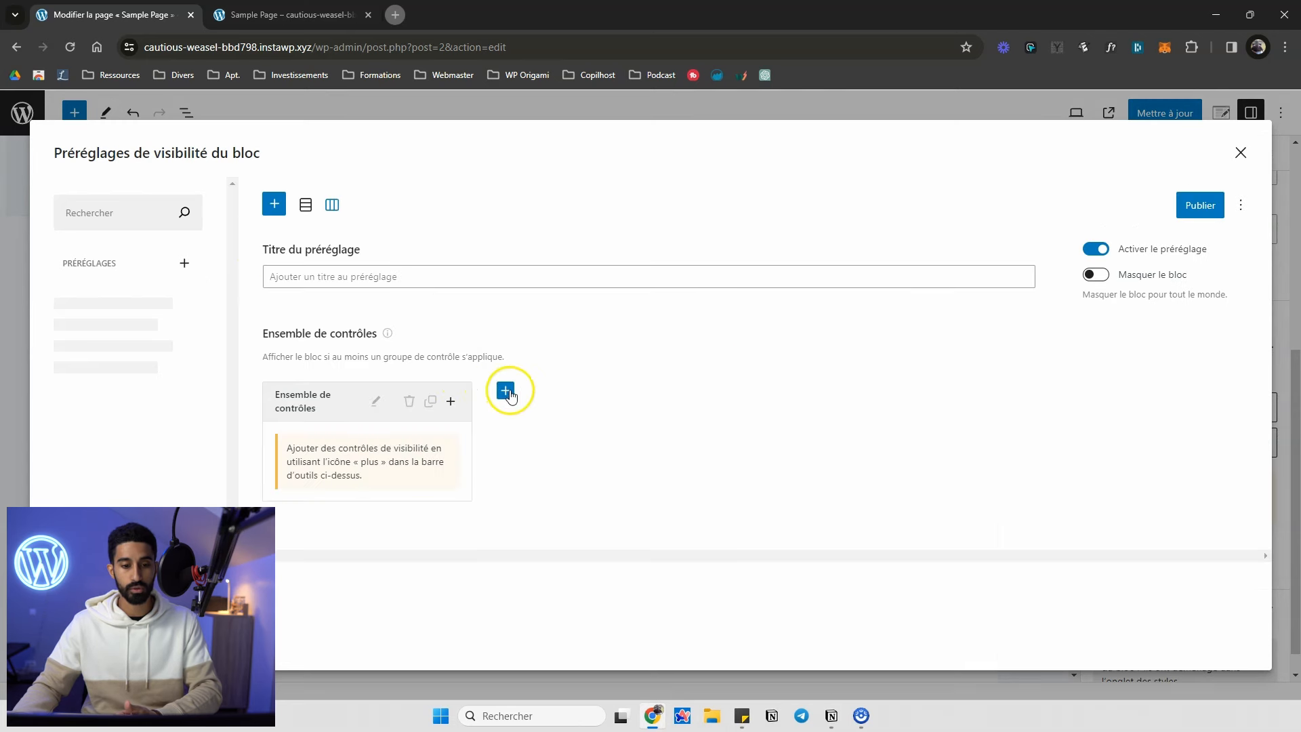
left_click(451, 404)
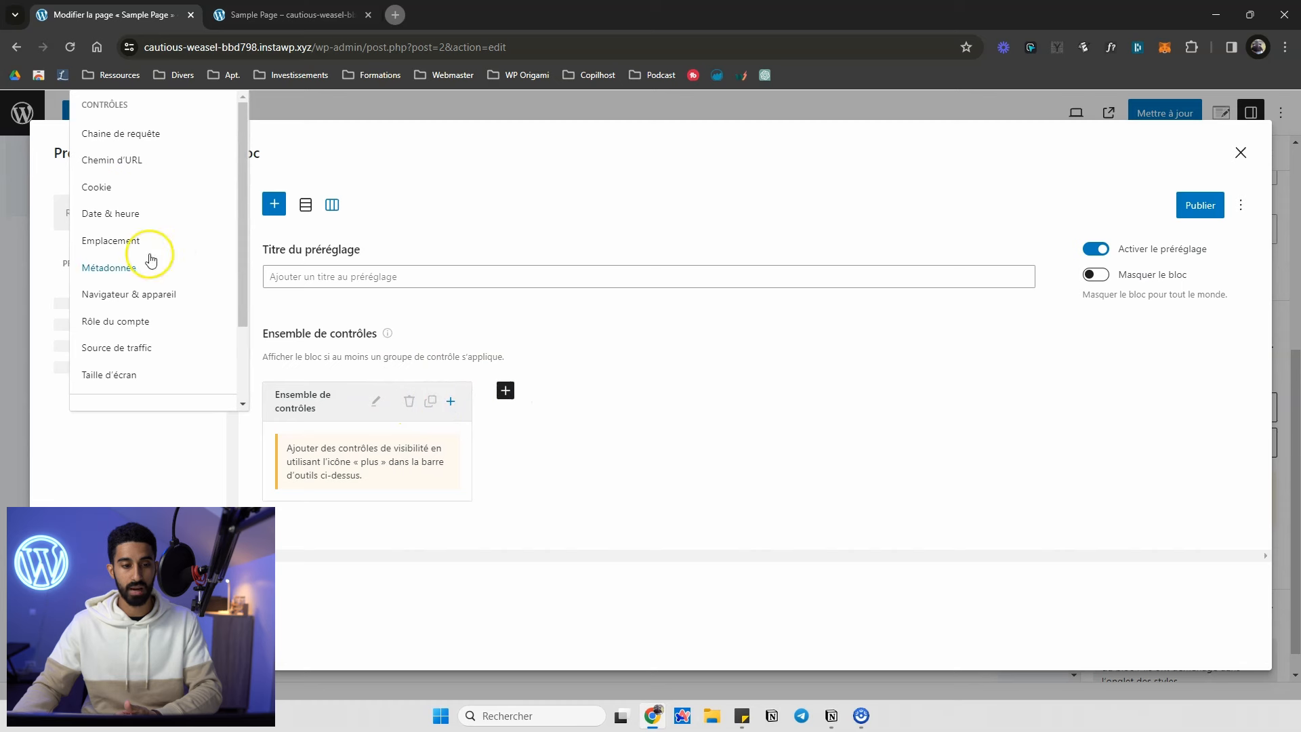
scroll(145, 189, "down", 3)
scroll(126, 314, "up", 3)
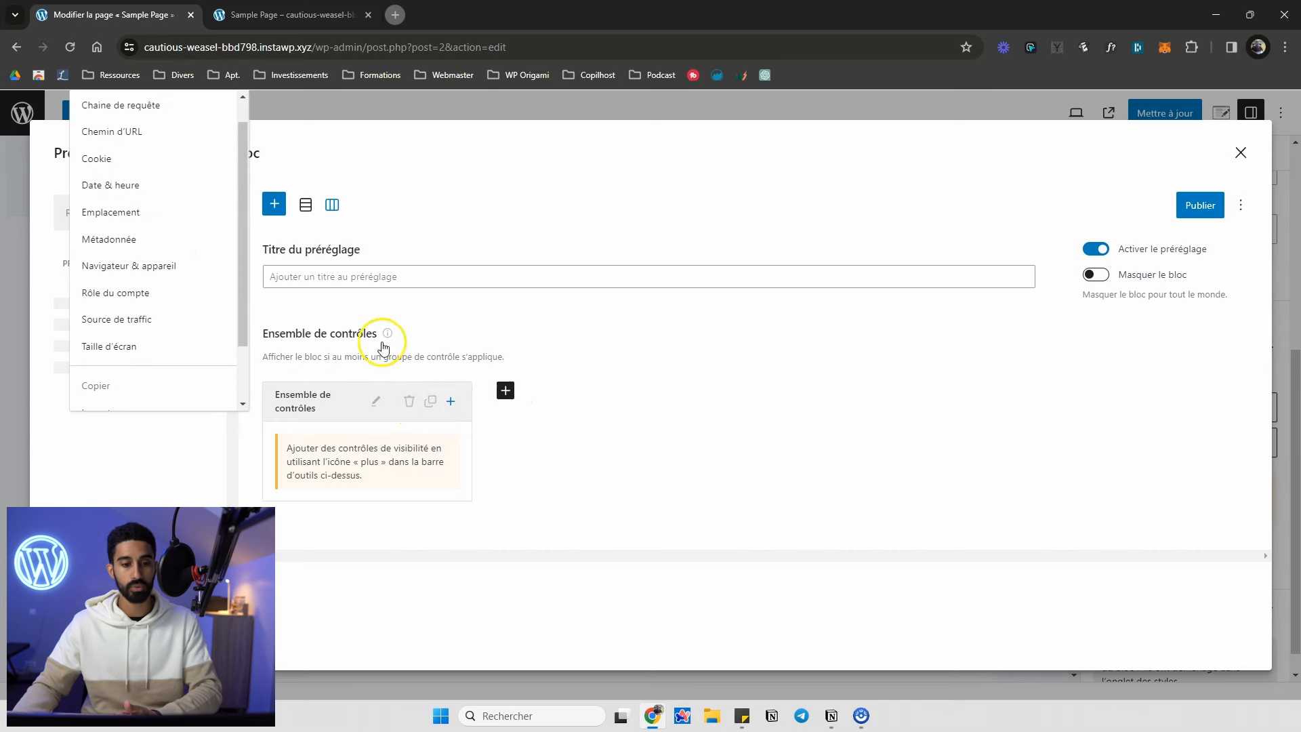
left_click(491, 328)
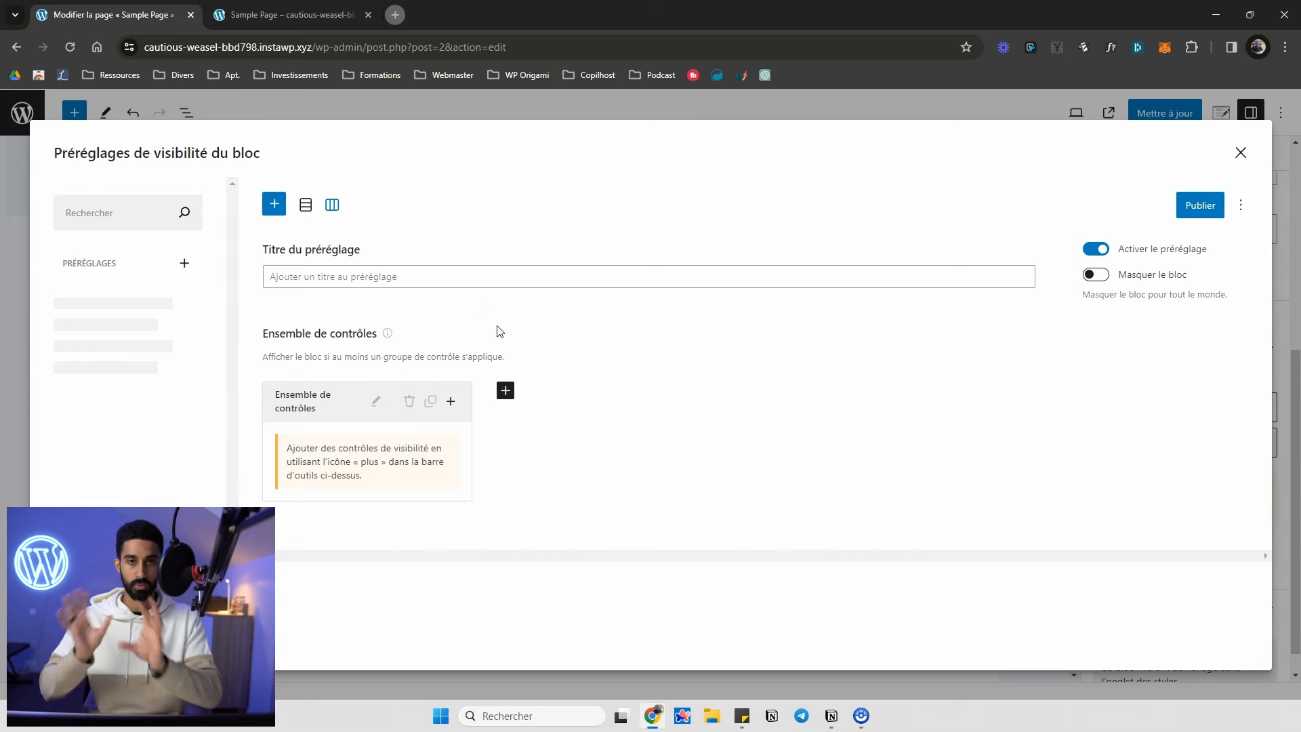
left_click(423, 277)
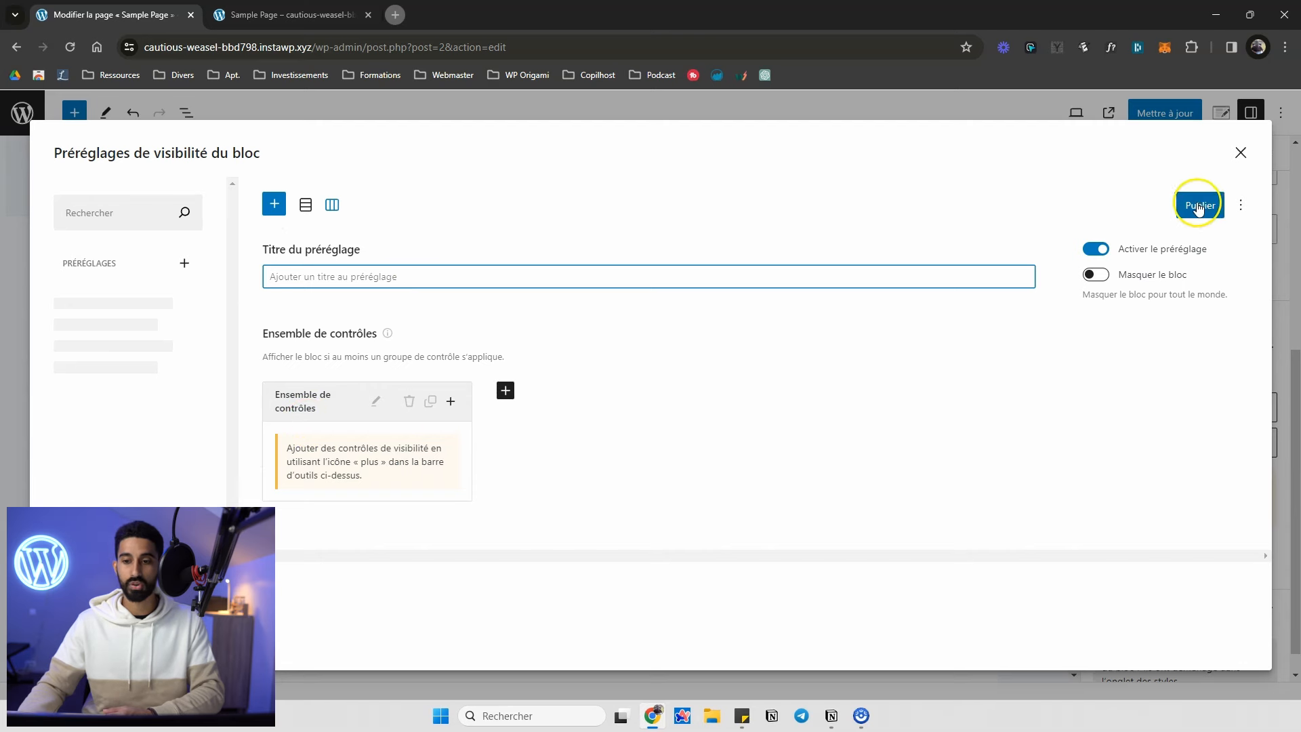
left_click(1240, 153)
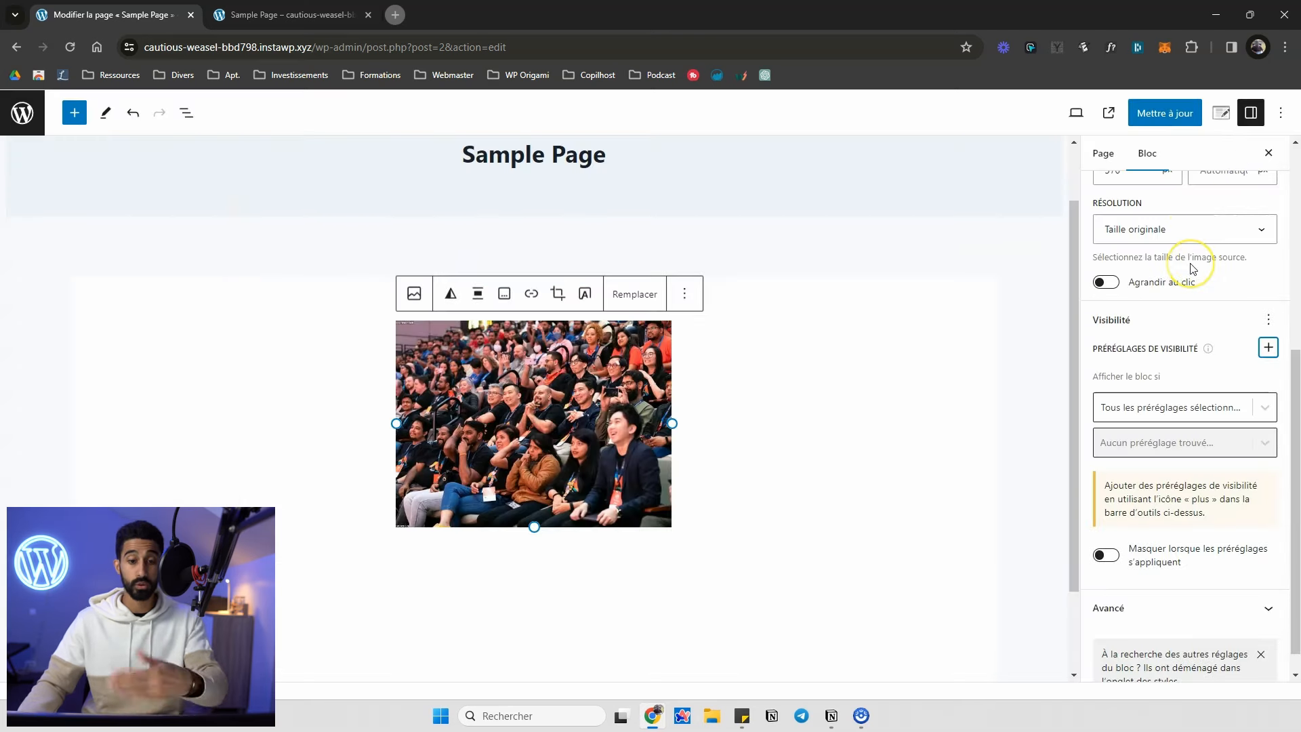